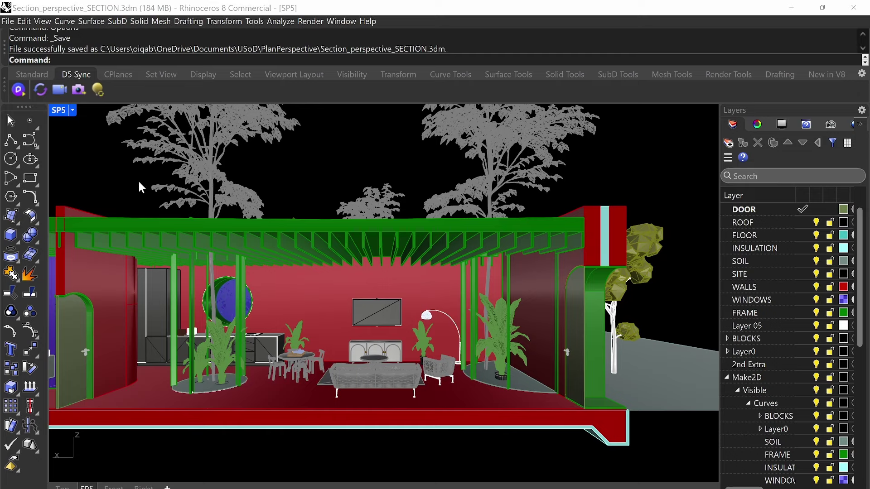
# Switch the SP5 viewport to Monochrome display and open Rhino Options with the Options command
pyautogui.click(60, 113)
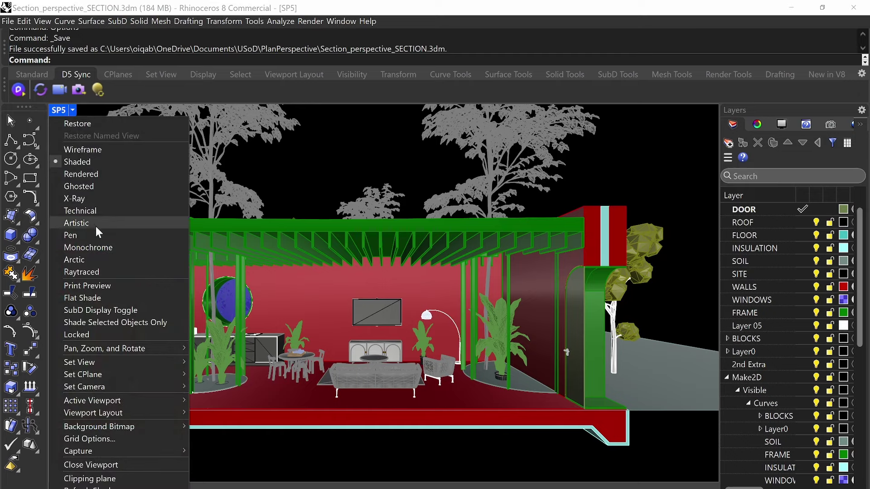
pyautogui.click(95, 248)
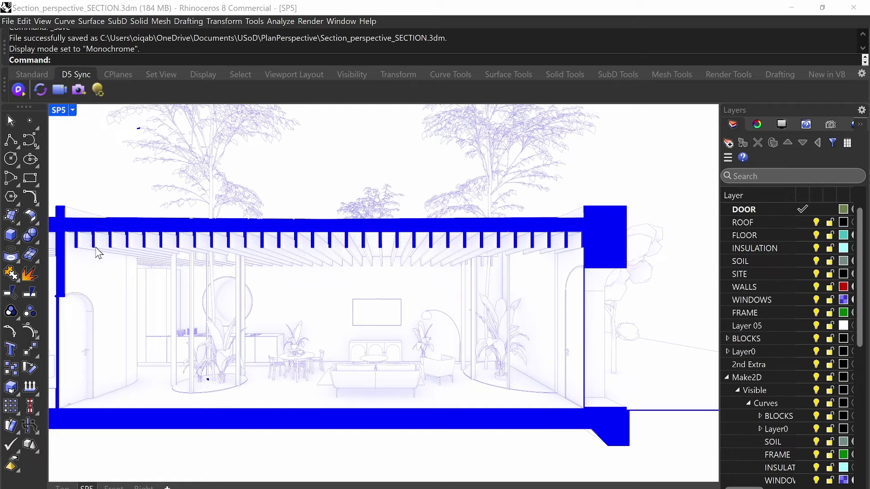
pyautogui.write('Options')
pyautogui.press('Return')
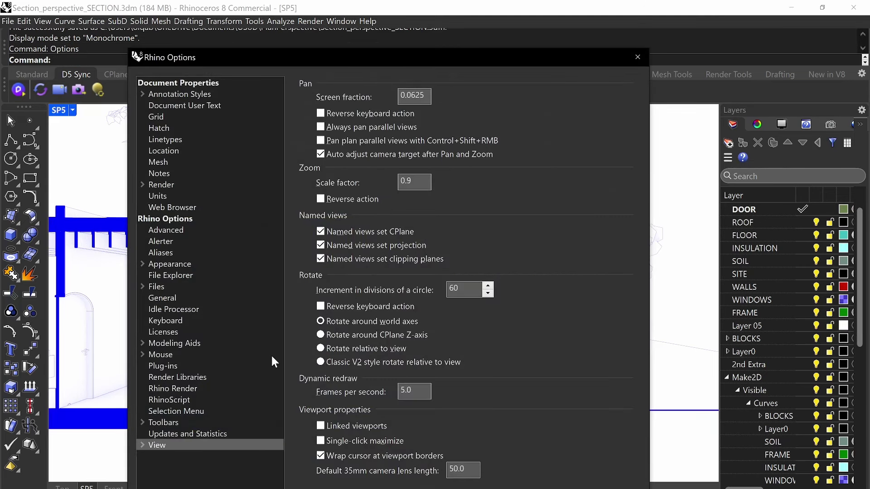
# Expand the View settings group in Rhino Options
pyautogui.hotkey('ctrl', 'alt', 'g')
pyautogui.moveTo(76, 434)
pyautogui.mouseDown()
pyautogui.moveTo(127, 433)
pyautogui.moveTo(124, 440)
pyautogui.mouseUp()
pyautogui.moveTo(128, 448); pyautogui.dragTo(140, 456)
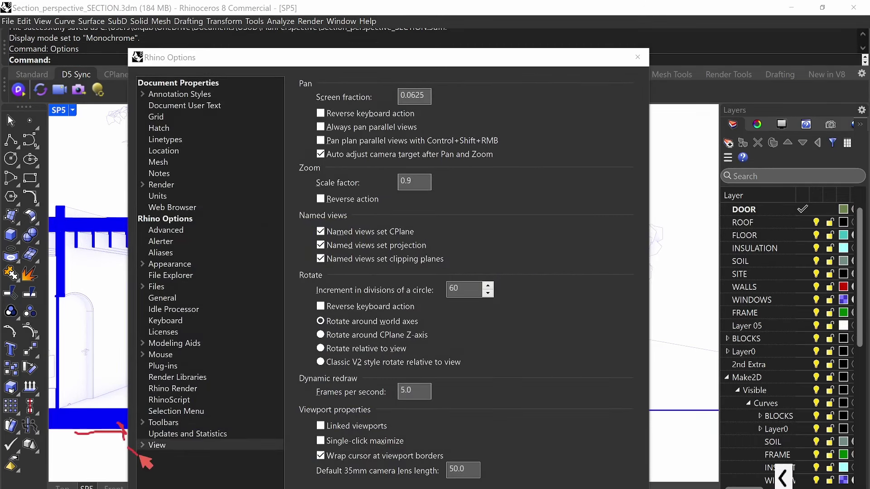
pyautogui.press('Escape')
pyautogui.click(143, 445)
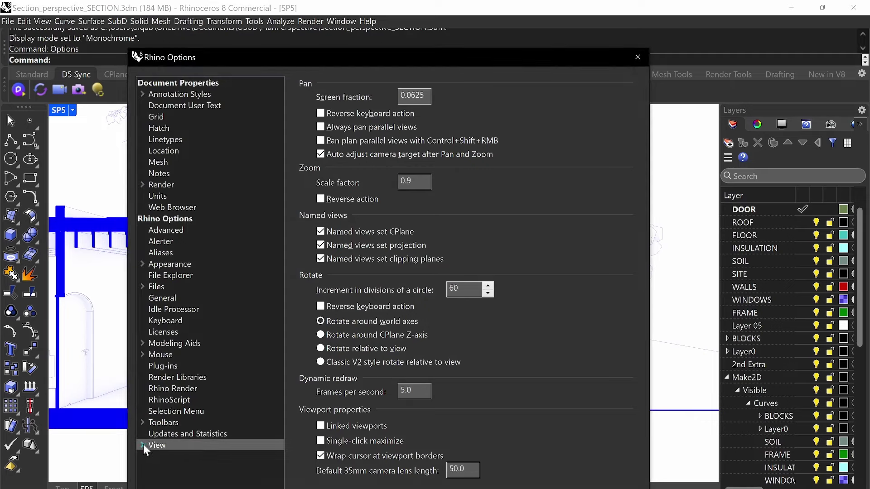
pyautogui.click(143, 446)
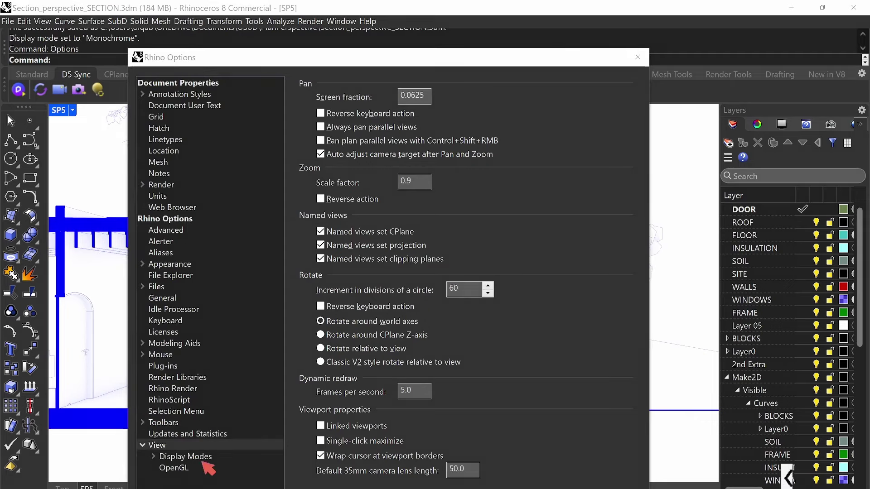
pyautogui.moveTo(208, 471)
pyautogui.mouseDown()
pyautogui.moveTo(196, 430)
pyautogui.moveTo(222, 464)
pyautogui.moveTo(131, 449)
pyautogui.mouseUp()
pyautogui.press('Escape')
# Expand Display Modes and select the Monochrome mode's settings page
pyautogui.hotkey('ctrl', 'alt', 'g')
pyautogui.press('Escape')
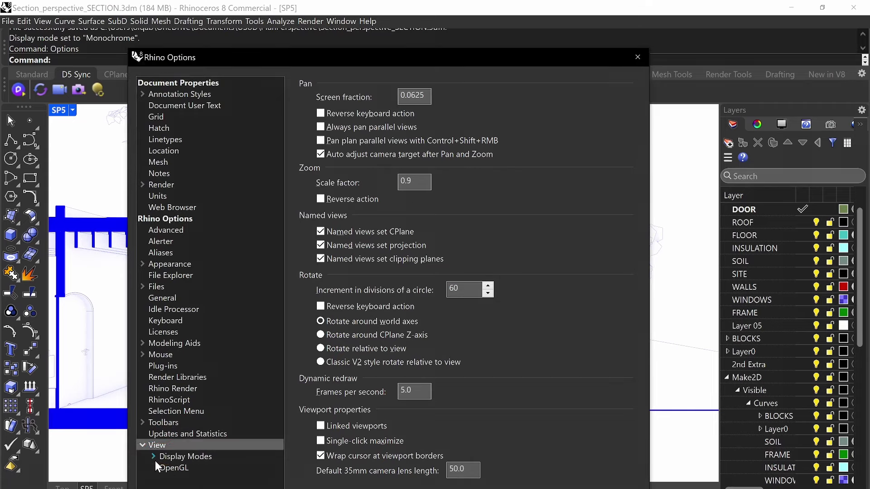
pyautogui.click(154, 457)
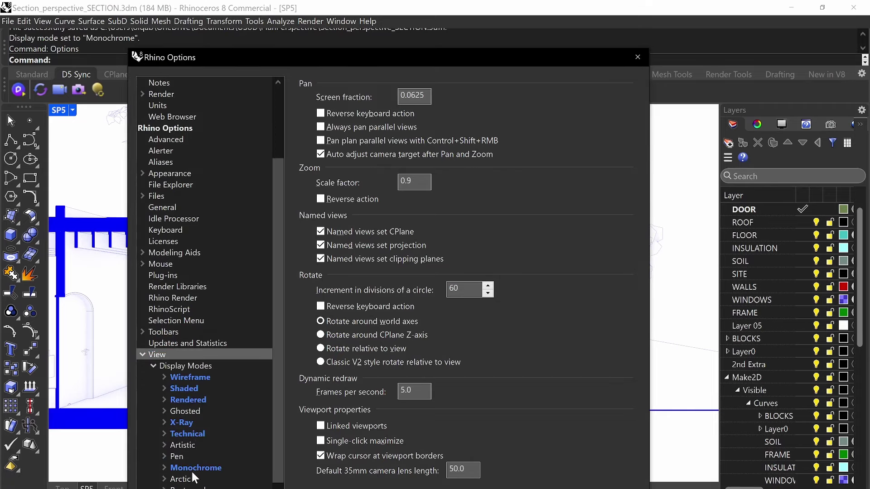
pyautogui.moveTo(239, 463)
pyautogui.mouseDown()
pyautogui.moveTo(191, 455)
pyautogui.moveTo(256, 484)
pyautogui.mouseUp()
pyautogui.press('Escape')
pyautogui.click(164, 468)
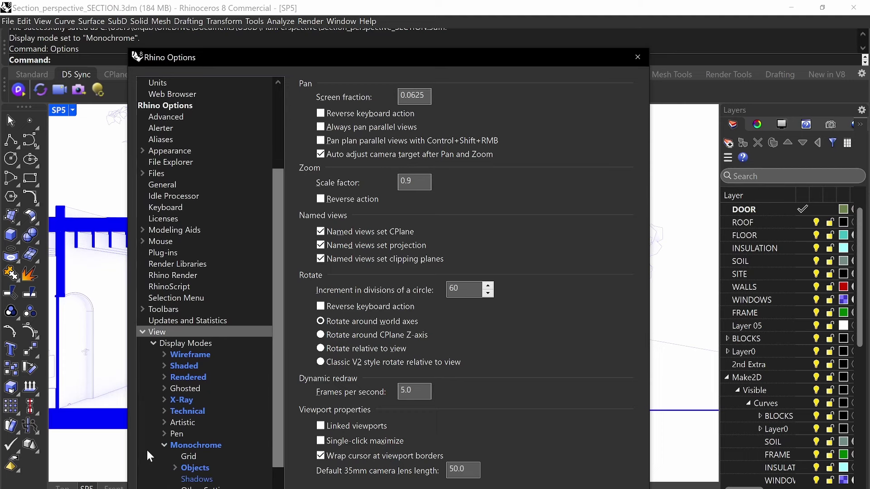
pyautogui.click(207, 446)
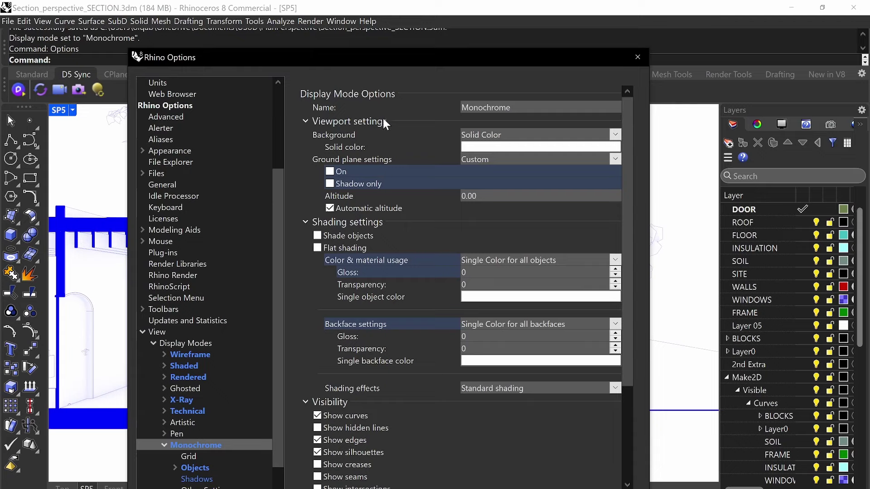
pyautogui.hotkey('ctrl', 'alt', 'g')
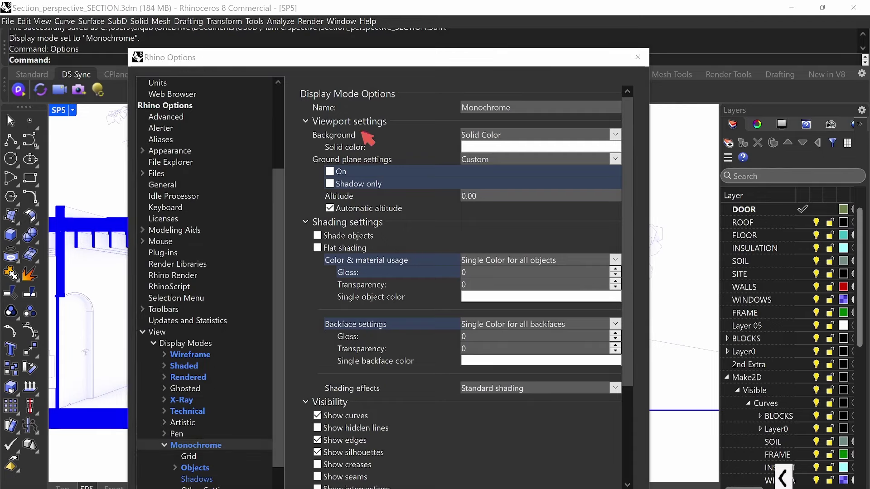
pyautogui.moveTo(363, 132)
pyautogui.mouseDown()
pyautogui.moveTo(287, 137)
pyautogui.moveTo(391, 161)
pyautogui.mouseUp()
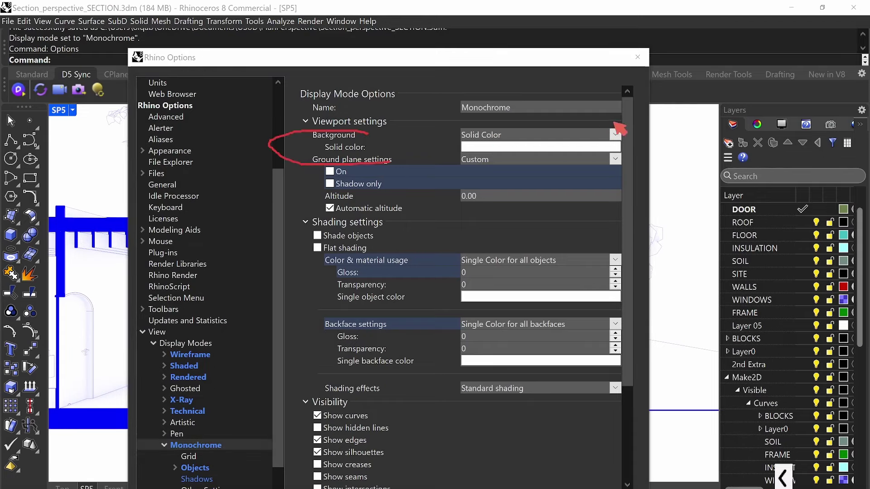
pyautogui.moveTo(620, 127)
pyautogui.mouseDown()
pyautogui.moveTo(451, 138)
pyautogui.moveTo(583, 144)
pyautogui.mouseUp()
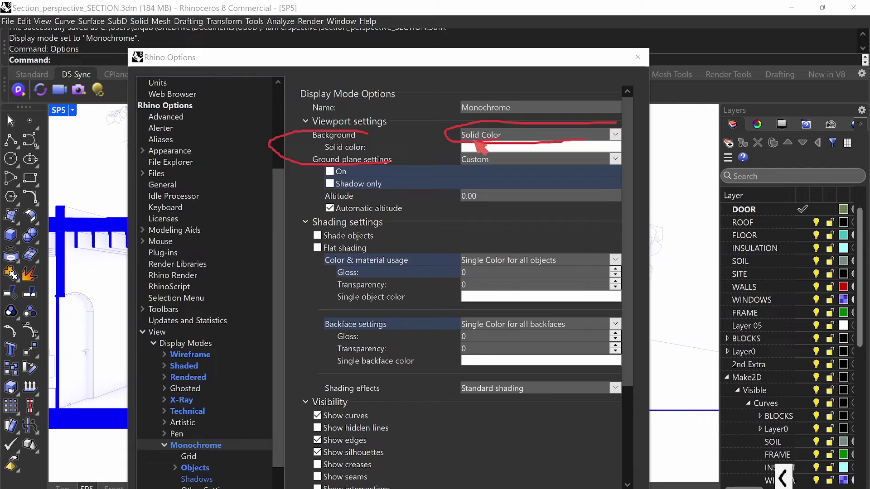
pyautogui.moveTo(476, 145)
pyautogui.mouseDown()
pyautogui.moveTo(452, 161)
pyautogui.moveTo(580, 166)
pyautogui.moveTo(621, 137)
pyautogui.mouseUp()
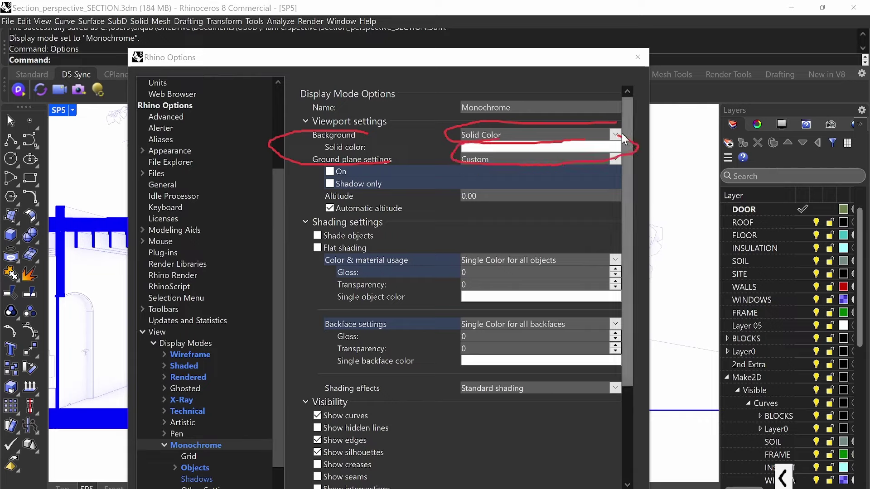
pyautogui.click(616, 134)
pyautogui.click(503, 157)
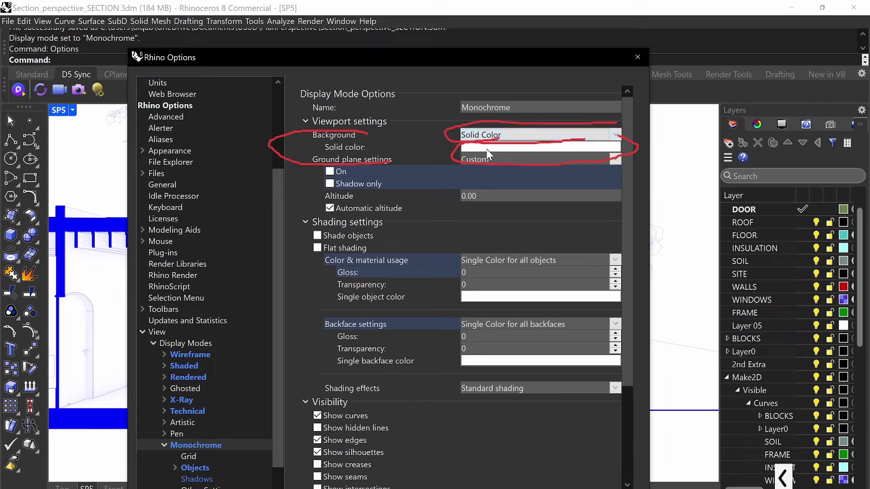
pyautogui.hotkey('ctrl', 'alt', 'g')
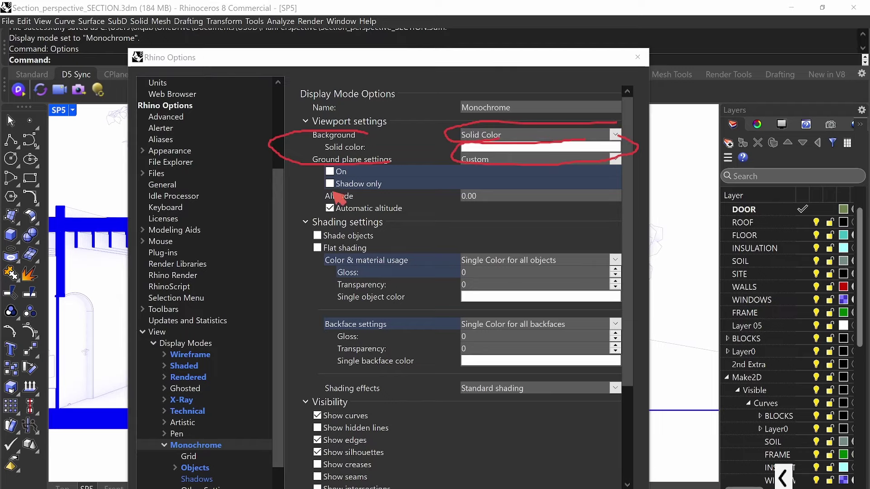
pyautogui.moveTo(315, 168); pyautogui.dragTo(304, 178)
pyautogui.moveTo(303, 170)
pyautogui.mouseDown()
pyautogui.moveTo(314, 179)
pyautogui.moveTo(304, 188)
pyautogui.moveTo(312, 188)
pyautogui.mouseUp()
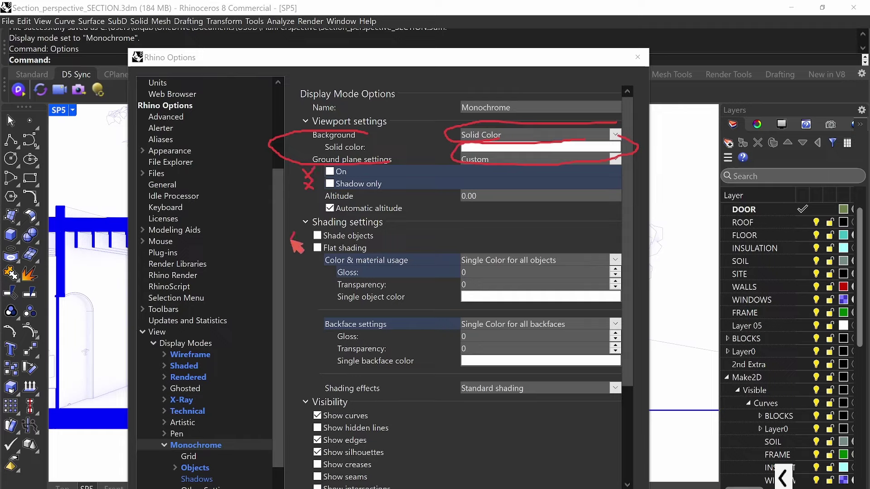
pyautogui.moveTo(290, 234); pyautogui.dragTo(300, 249)
pyautogui.moveTo(416, 258)
pyautogui.mouseDown()
pyautogui.moveTo(362, 254)
pyautogui.moveTo(324, 306)
pyautogui.mouseUp()
pyautogui.moveTo(568, 249)
pyautogui.mouseDown()
pyautogui.moveTo(505, 276)
pyautogui.moveTo(566, 271)
pyautogui.mouseUp()
pyautogui.press('Escape')
pyautogui.hotkey('ctrl', 'alt', 'g')
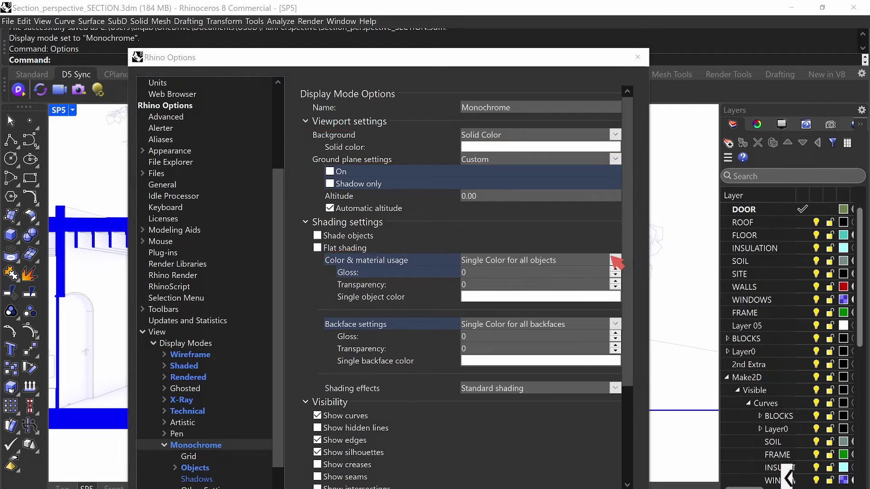
pyautogui.press('Escape')
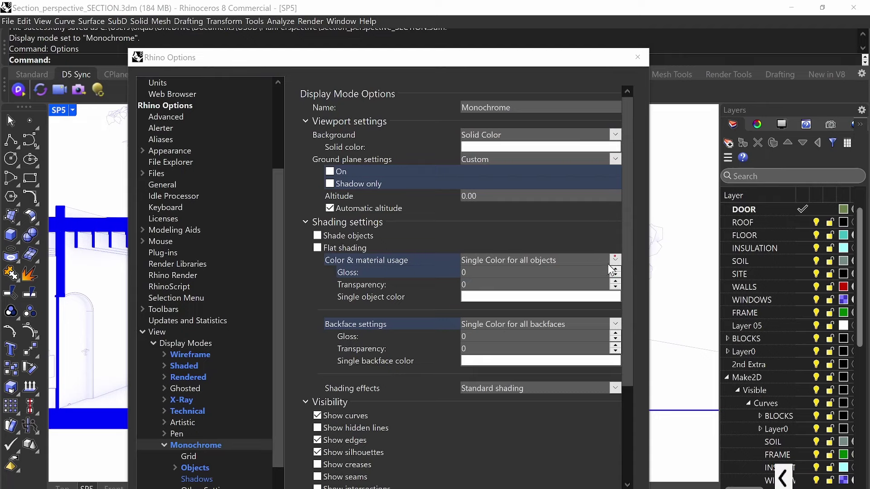
pyautogui.click(616, 259)
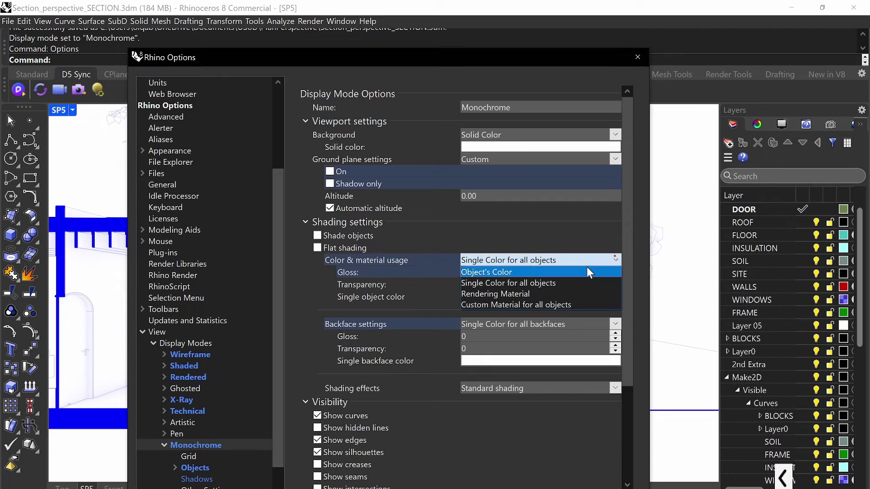
pyautogui.click(502, 282)
pyautogui.hotkey('ctrl', 'alt', 'g')
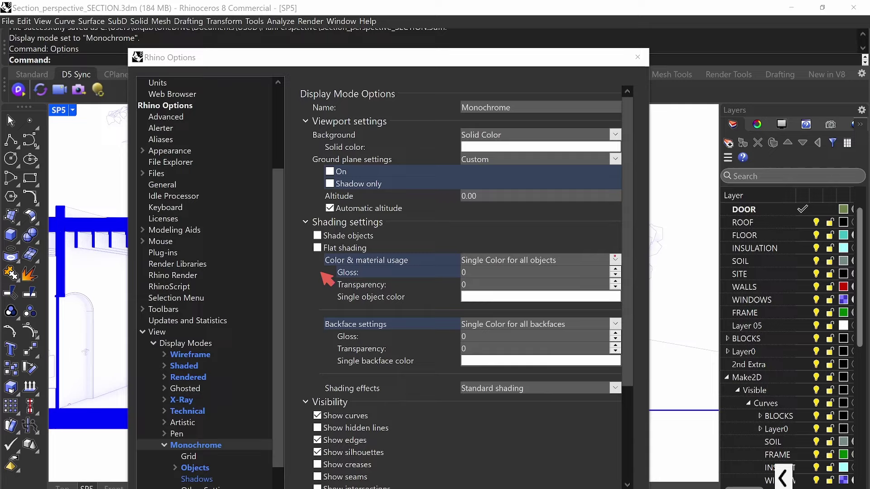
pyautogui.moveTo(326, 268)
pyautogui.mouseDown()
pyautogui.moveTo(321, 276)
pyautogui.moveTo(331, 275)
pyautogui.moveTo(320, 285)
pyautogui.moveTo(334, 286)
pyautogui.mouseUp()
pyautogui.moveTo(435, 299)
pyautogui.mouseDown()
pyautogui.moveTo(337, 294)
pyautogui.moveTo(417, 307)
pyautogui.moveTo(430, 295)
pyautogui.mouseUp()
pyautogui.moveTo(632, 290)
pyautogui.mouseDown()
pyautogui.moveTo(451, 299)
pyautogui.moveTo(619, 305)
pyautogui.mouseUp()
pyautogui.moveTo(629, 358)
pyautogui.mouseDown()
pyautogui.moveTo(412, 362)
pyautogui.moveTo(436, 372)
pyautogui.mouseUp()
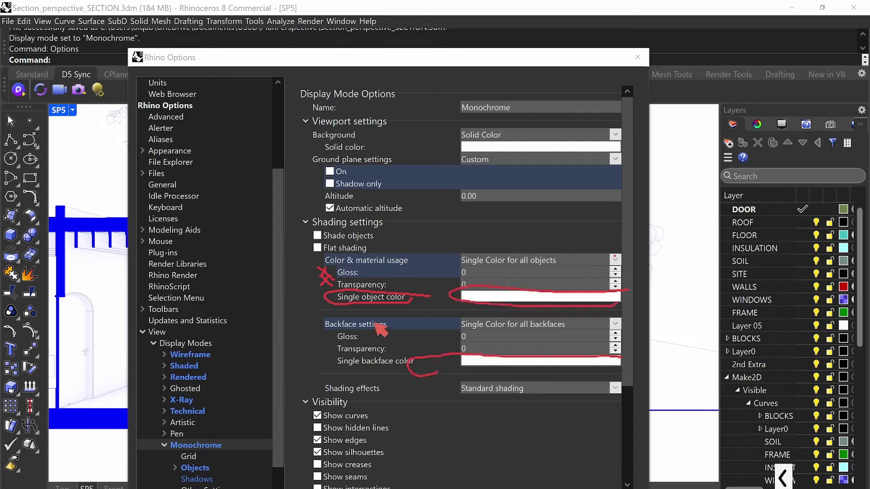
pyautogui.moveTo(390, 311)
pyautogui.mouseDown()
pyautogui.moveTo(289, 315)
pyautogui.moveTo(417, 322)
pyautogui.mouseUp()
pyautogui.moveTo(614, 313)
pyautogui.mouseDown()
pyautogui.moveTo(453, 323)
pyautogui.moveTo(619, 331)
pyautogui.moveTo(626, 302)
pyautogui.mouseUp()
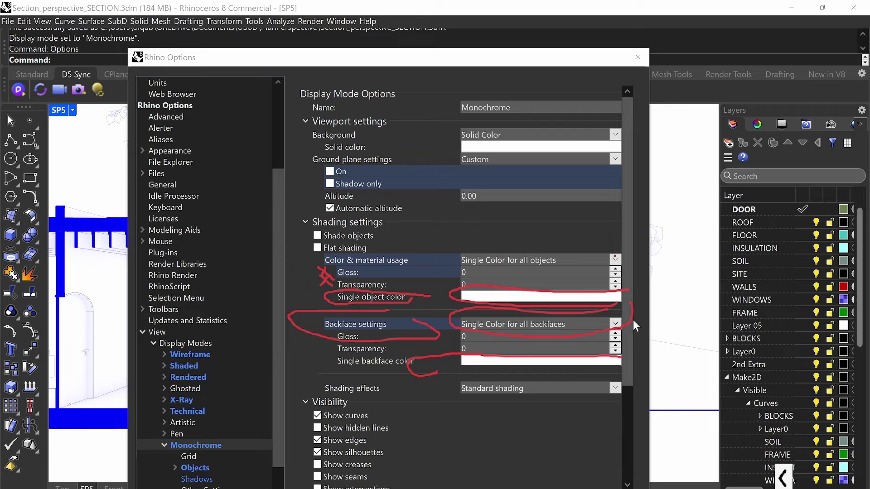
pyautogui.click(615, 324)
pyautogui.click(562, 371)
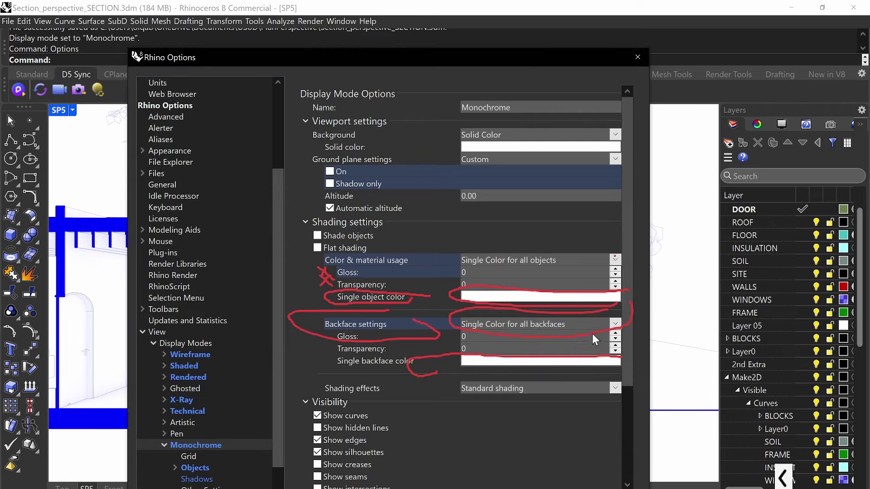
pyautogui.click(612, 324)
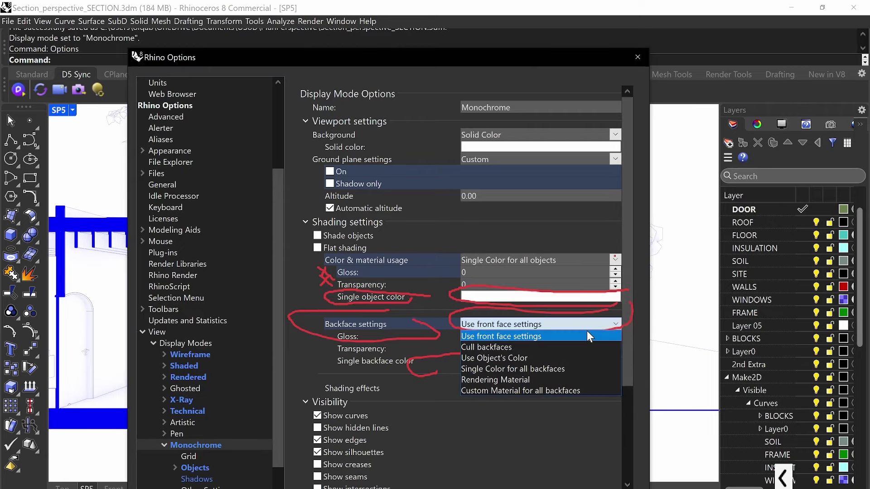
pyautogui.click(554, 369)
pyautogui.hotkey('ctrl', 'alt', 'g')
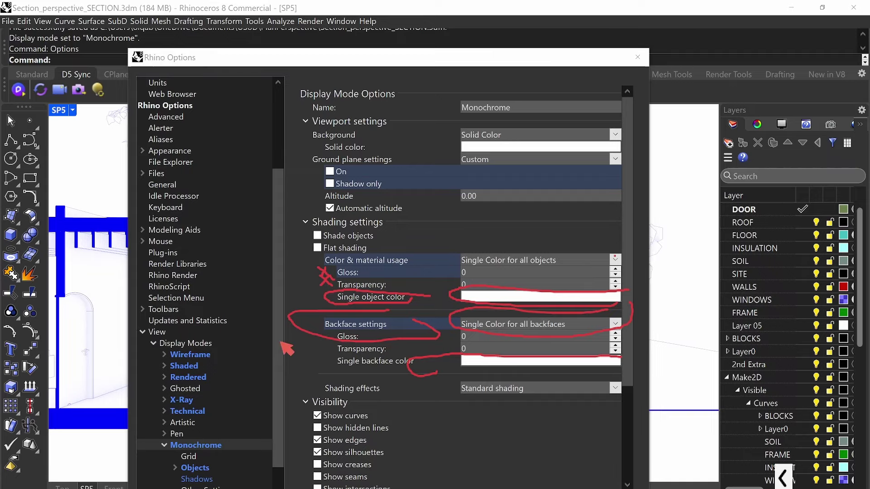
pyautogui.moveTo(326, 334); pyautogui.dragTo(314, 352)
pyautogui.moveTo(310, 347); pyautogui.dragTo(327, 356)
pyautogui.hotkey('ctrl', 'alt', 'g')
# Turn Show curves on for the Monochrome display mode
pyautogui.scroll(-2, 461, 341)
pyautogui.scroll(-3, 460, 341)
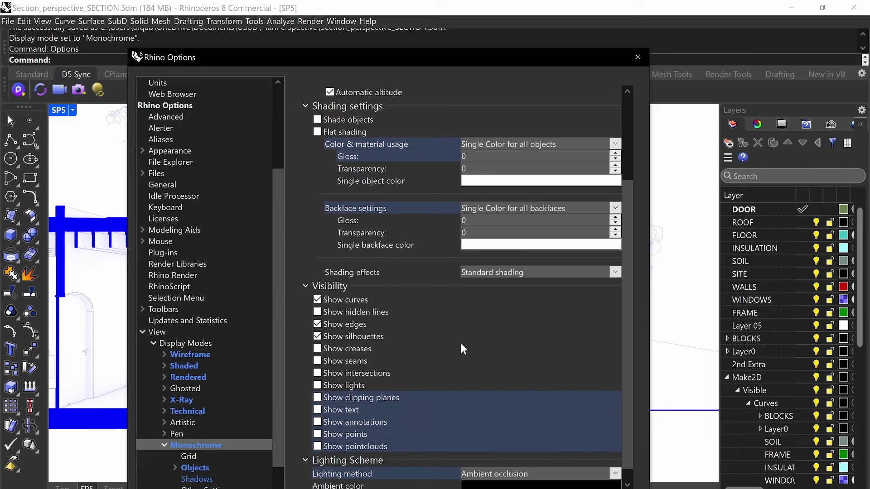
pyautogui.hotkey('ctrl', 'alt', 'g')
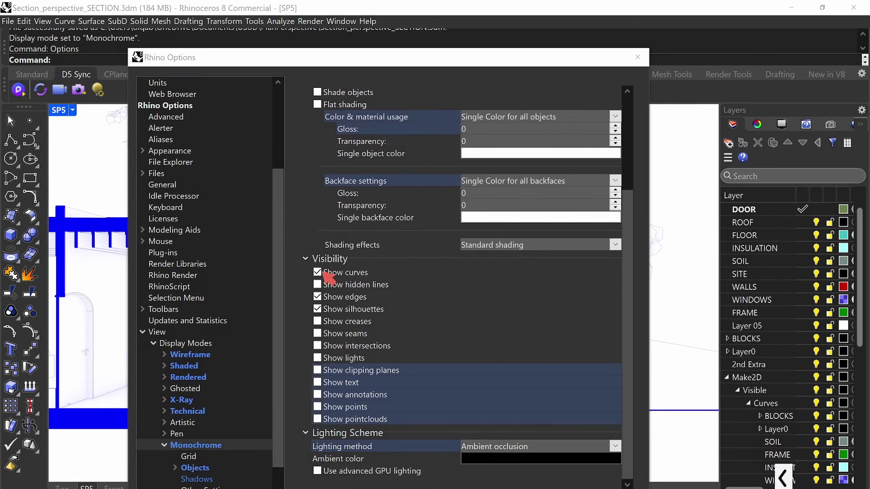
pyautogui.hotkey('ctrl', 'alt', 'g')
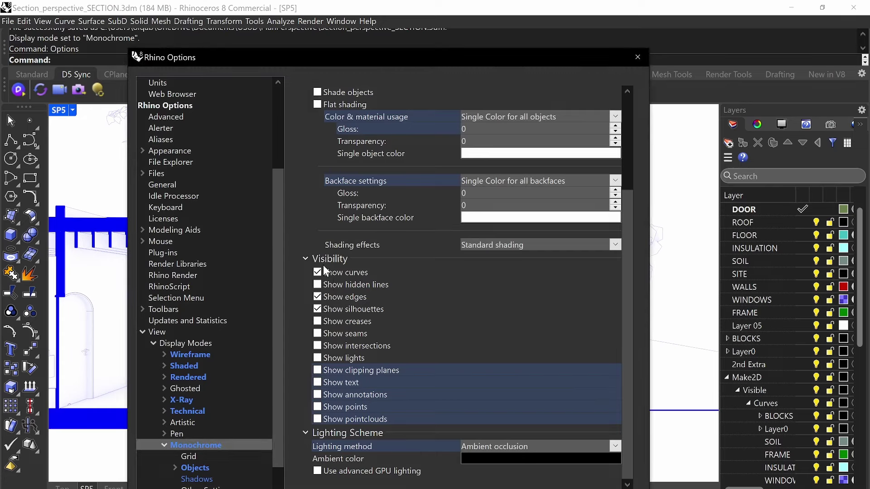
pyautogui.click(318, 272)
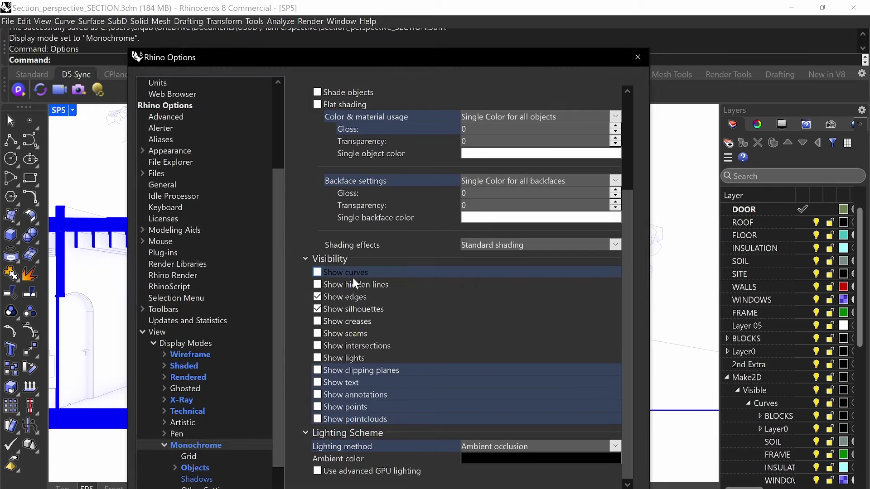
pyautogui.click(331, 270)
pyautogui.click(318, 272)
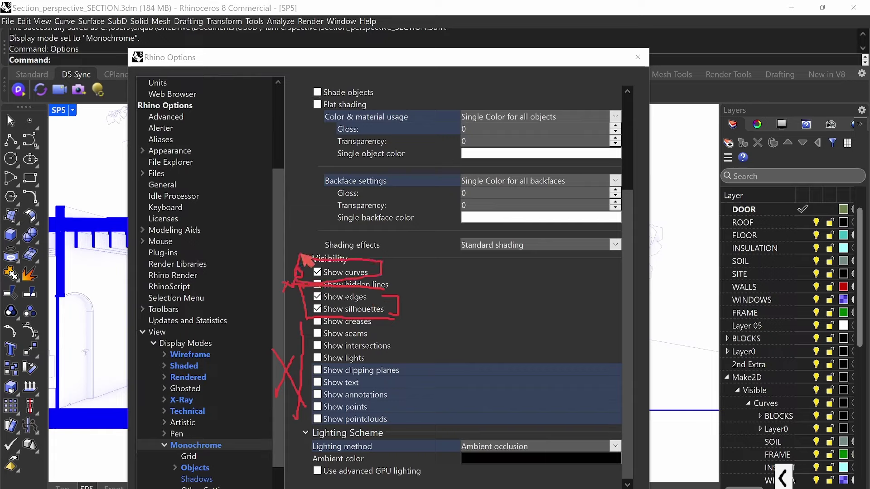
pyautogui.press('Escape')
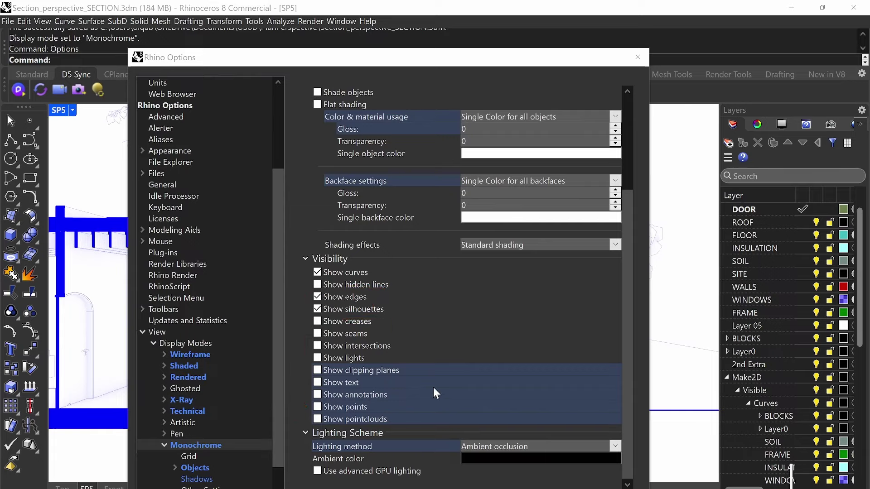
# Keep Ambient occlusion as the Monochrome lighting method
pyautogui.hotkey('ctrl', 'alt', 'g')
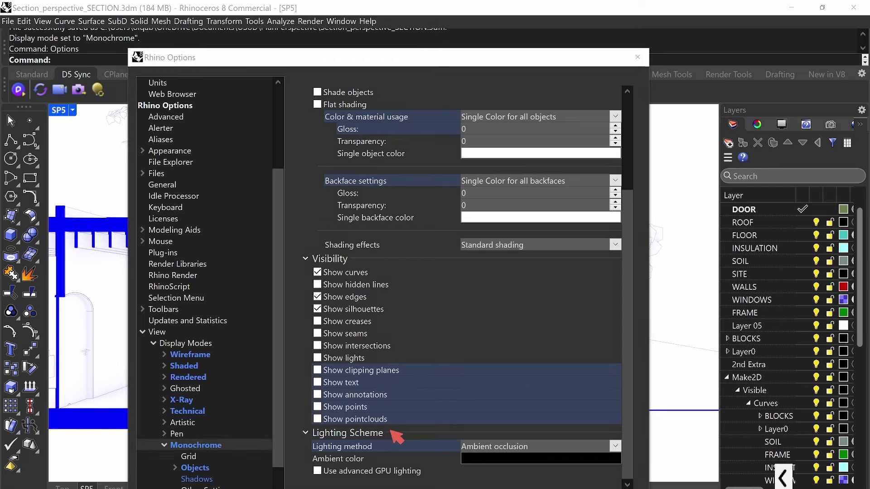
pyautogui.moveTo(618, 431)
pyautogui.mouseDown()
pyautogui.moveTo(441, 436)
pyautogui.moveTo(569, 470)
pyautogui.moveTo(585, 427)
pyautogui.mouseUp()
pyautogui.click(617, 450)
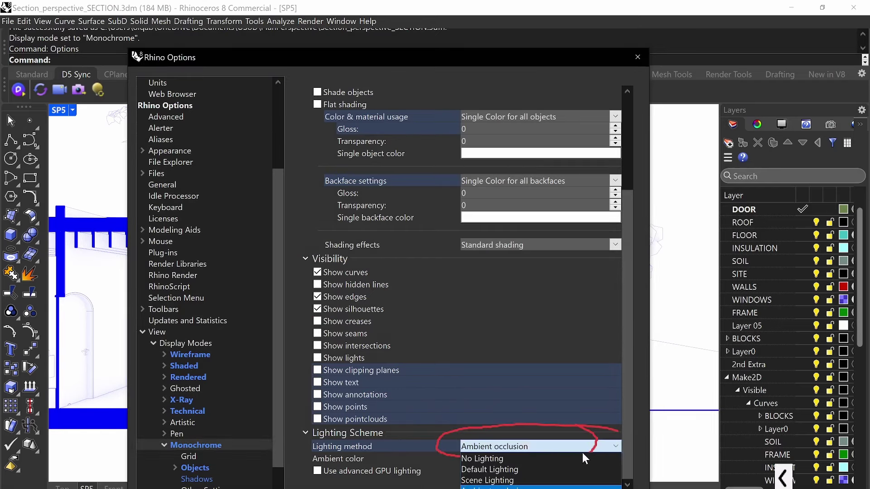
pyautogui.click(540, 487)
# Expand the Monochrome Objects sub-settings to list Points, Curves, Lines and Clipping Planes
pyautogui.scroll(-1, 274, 347)
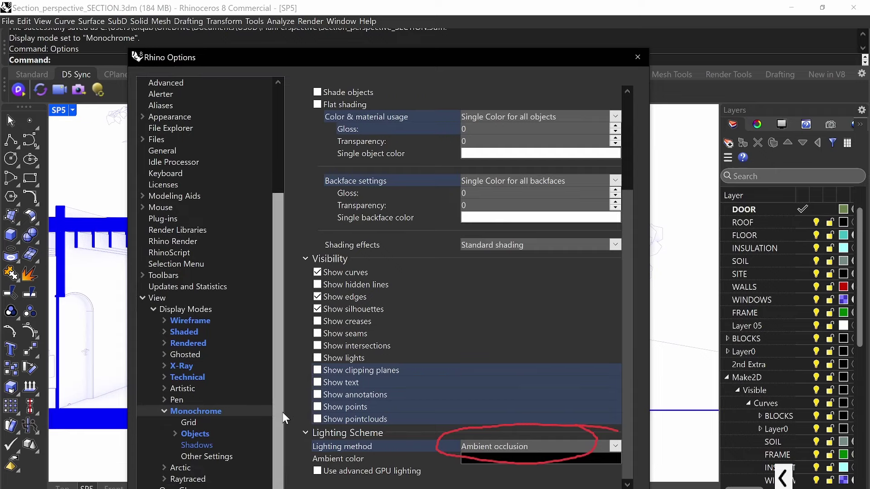
pyautogui.click(176, 434)
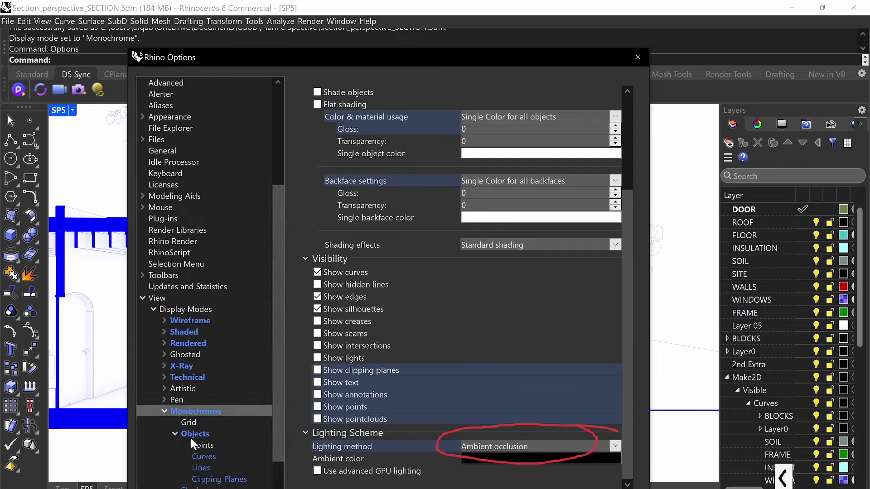
pyautogui.hotkey('ctrl', 'alt', 'g')
pyautogui.moveTo(217, 430)
pyautogui.mouseDown()
pyautogui.moveTo(156, 427)
pyautogui.moveTo(212, 425)
pyautogui.mouseUp()
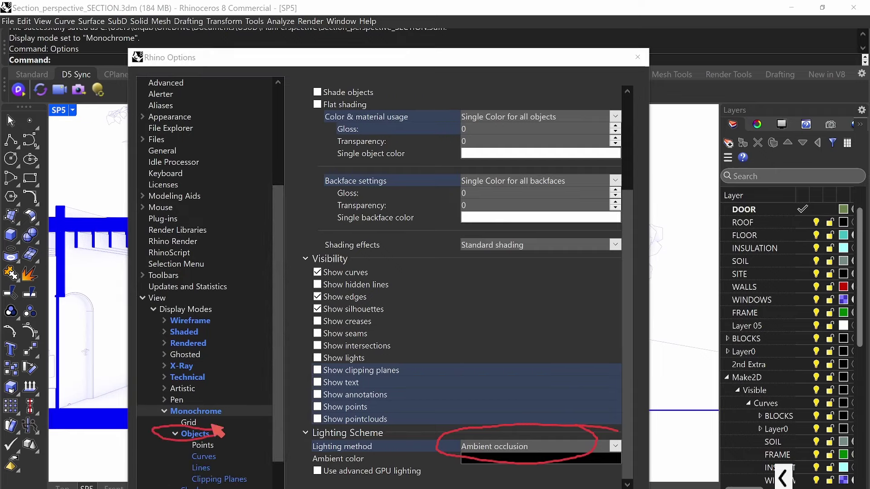
# Review Monochrome Curves at scale 1.00, then select the Lines settings
pyautogui.click(198, 435)
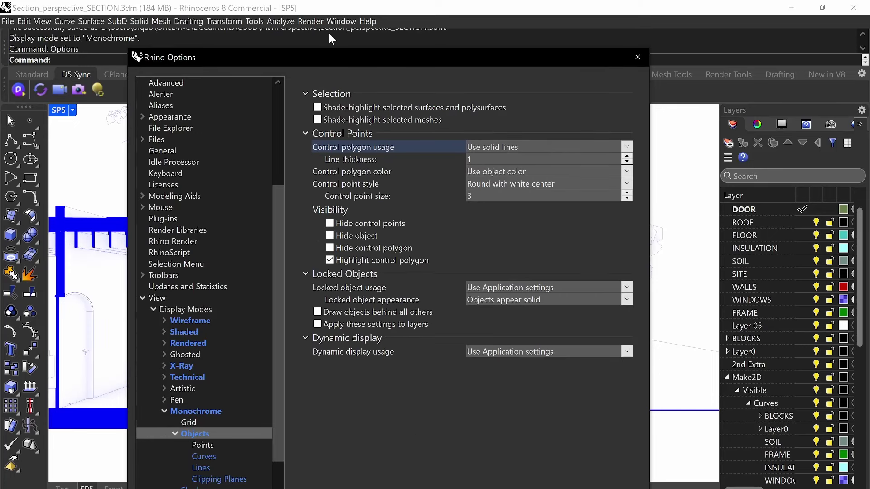
pyautogui.click(208, 457)
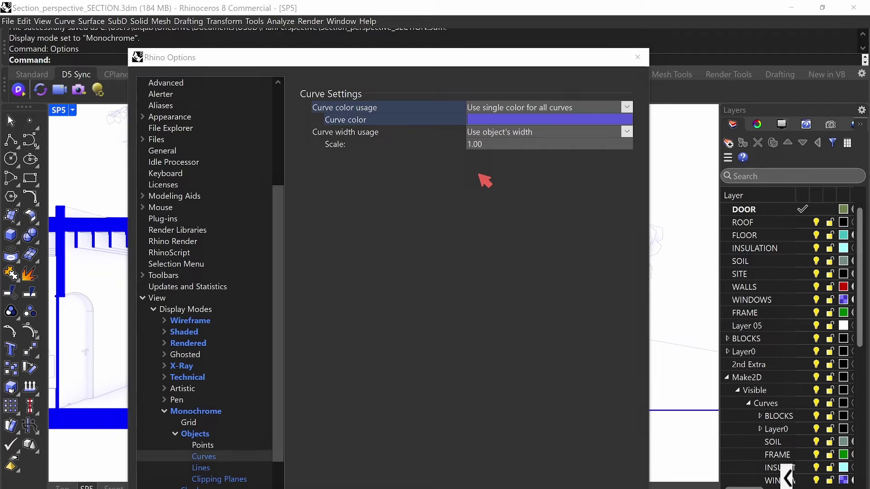
pyautogui.moveTo(489, 164)
pyautogui.mouseDown()
pyautogui.moveTo(485, 135)
pyautogui.moveTo(456, 147)
pyautogui.moveTo(494, 167)
pyautogui.mouseUp()
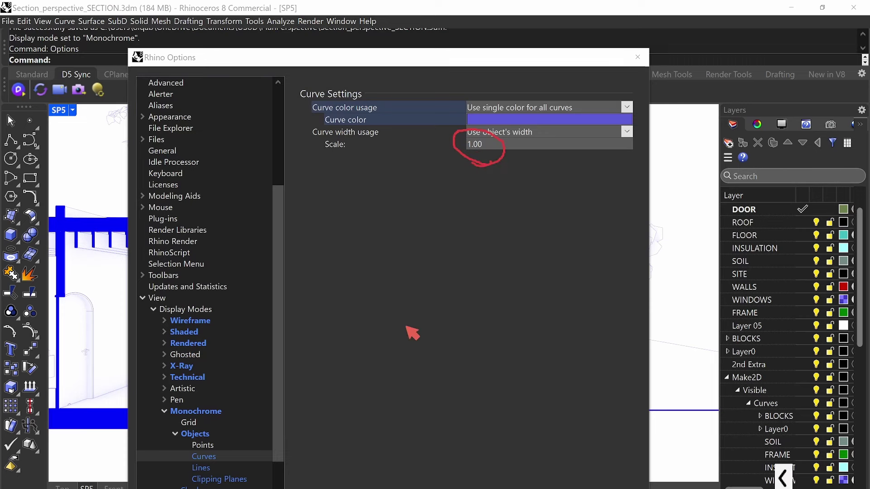
pyautogui.press('Escape')
pyautogui.click(204, 470)
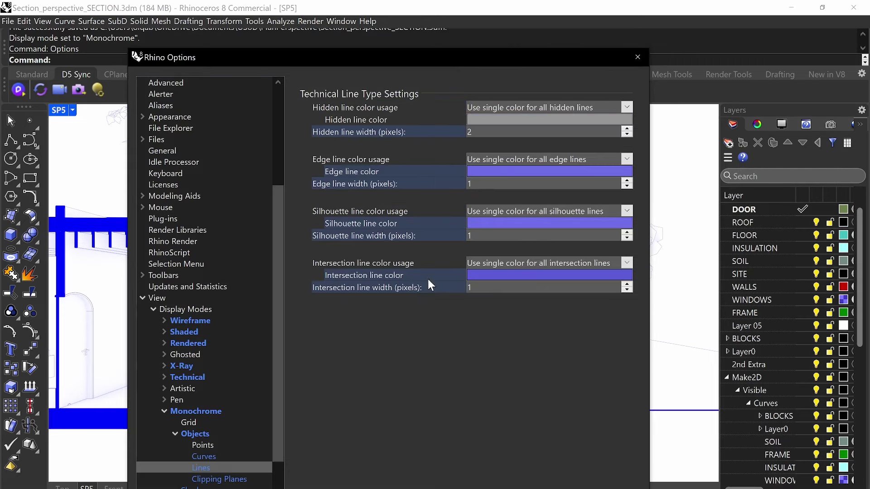
# Review the Monochrome hidden, edge, silhouette and intersection line settings
pyautogui.hotkey('ctrl', 'alt', 'g')
pyautogui.moveTo(251, 466)
pyautogui.mouseDown()
pyautogui.moveTo(261, 485)
pyautogui.moveTo(254, 488)
pyautogui.mouseUp()
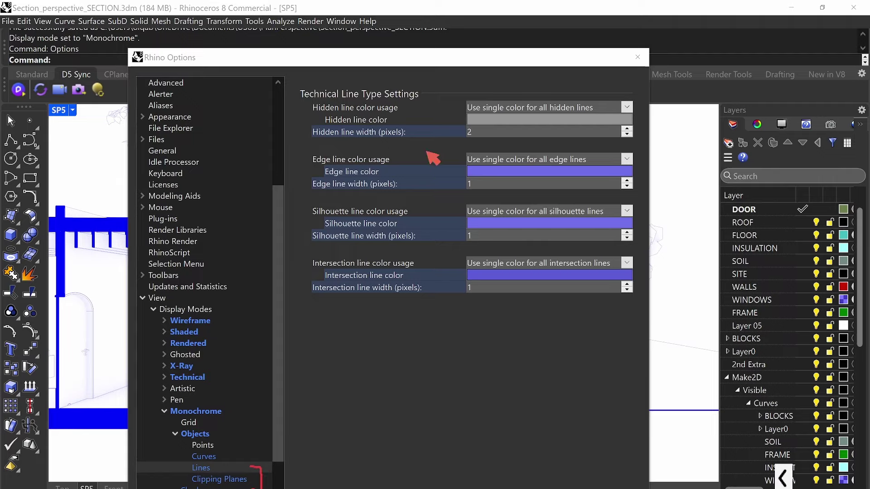
pyautogui.moveTo(454, 82); pyautogui.dragTo(370, 129)
pyautogui.moveTo(369, 78)
pyautogui.mouseDown()
pyautogui.moveTo(500, 144)
pyautogui.moveTo(467, 137)
pyautogui.moveTo(484, 131)
pyautogui.mouseUp()
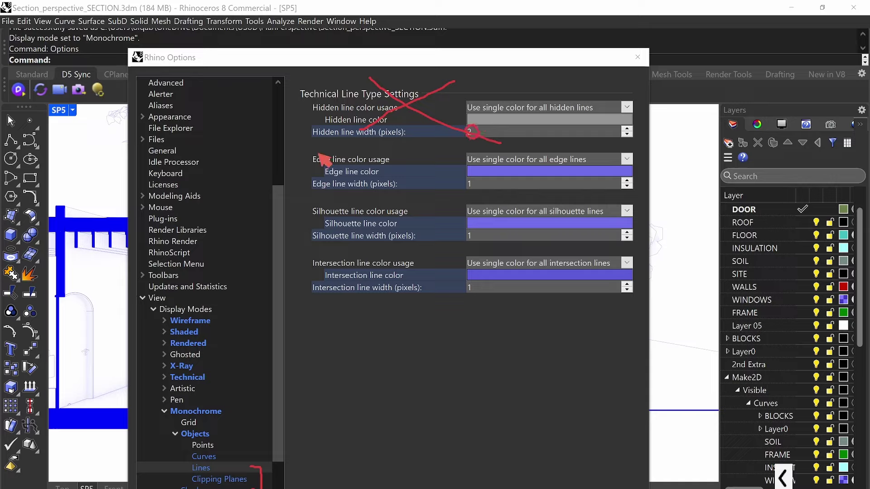
pyautogui.moveTo(326, 148)
pyautogui.mouseDown()
pyautogui.moveTo(293, 195)
pyautogui.moveTo(311, 311)
pyautogui.mouseUp()
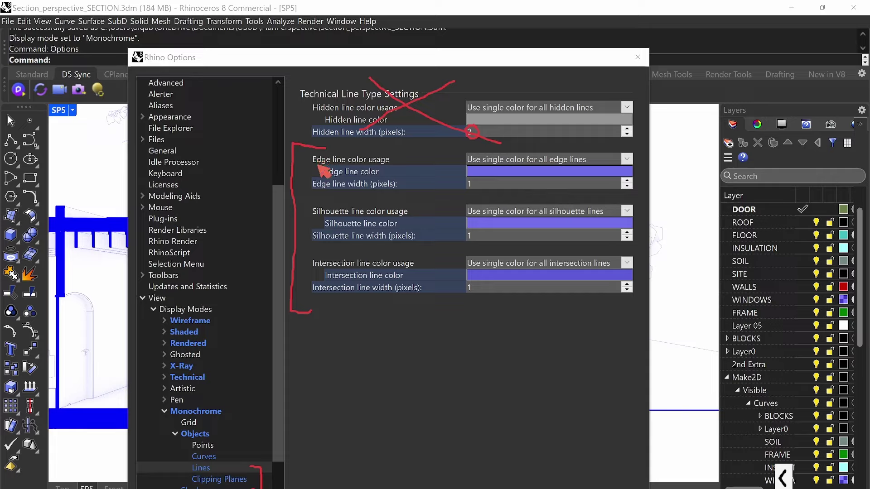
pyautogui.moveTo(478, 182)
pyautogui.mouseDown()
pyautogui.moveTo(468, 194)
pyautogui.moveTo(478, 183)
pyautogui.mouseUp()
pyautogui.moveTo(481, 240)
pyautogui.mouseDown()
pyautogui.moveTo(474, 227)
pyautogui.moveTo(474, 245)
pyautogui.mouseUp()
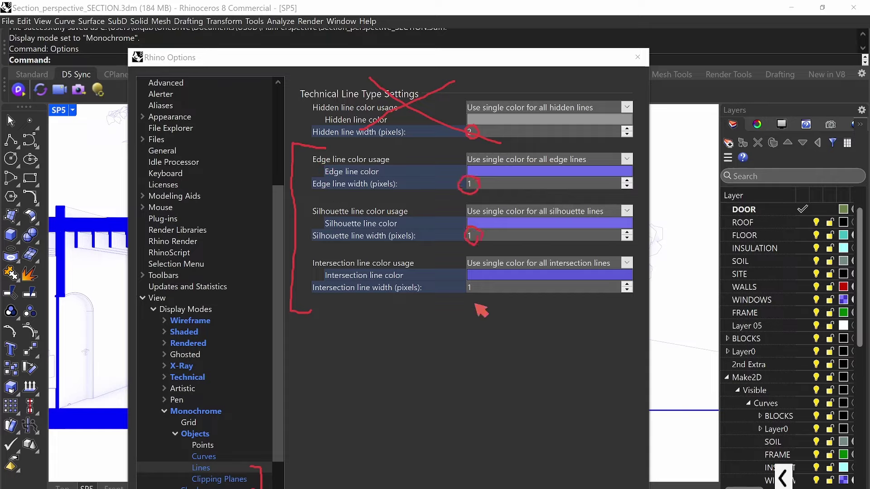
pyautogui.moveTo(477, 282)
pyautogui.mouseDown()
pyautogui.moveTo(461, 293)
pyautogui.moveTo(487, 292)
pyautogui.mouseUp()
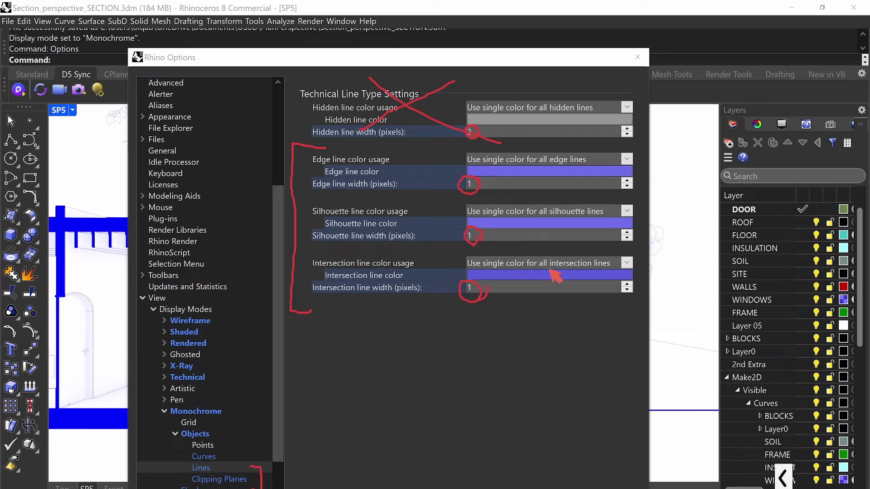
# Keep edge lines as 'Use single color for all edge lines' at width 1
pyautogui.click(627, 159)
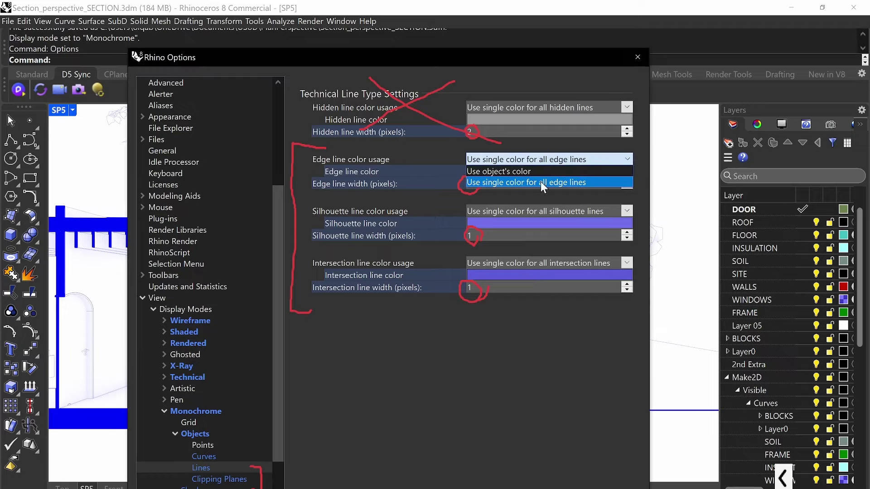
pyautogui.click(540, 182)
pyautogui.moveTo(587, 150)
pyautogui.mouseDown()
pyautogui.moveTo(467, 145)
pyautogui.moveTo(560, 167)
pyautogui.moveTo(619, 151)
pyautogui.mouseUp()
pyautogui.moveTo(602, 201)
pyautogui.mouseDown()
pyautogui.moveTo(513, 228)
pyautogui.moveTo(607, 198)
pyautogui.mouseUp()
pyautogui.moveTo(615, 247)
pyautogui.mouseDown()
pyautogui.moveTo(582, 247)
pyautogui.moveTo(551, 279)
pyautogui.moveTo(585, 256)
pyautogui.mouseUp()
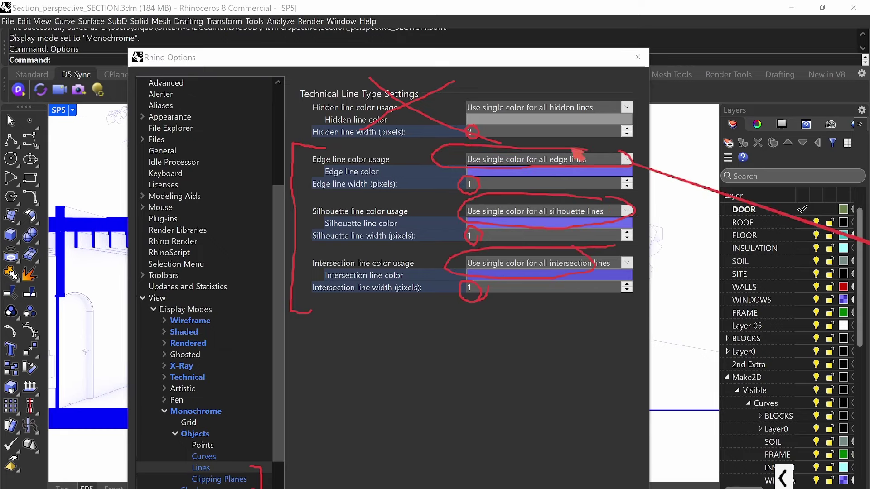
pyautogui.press('Escape')
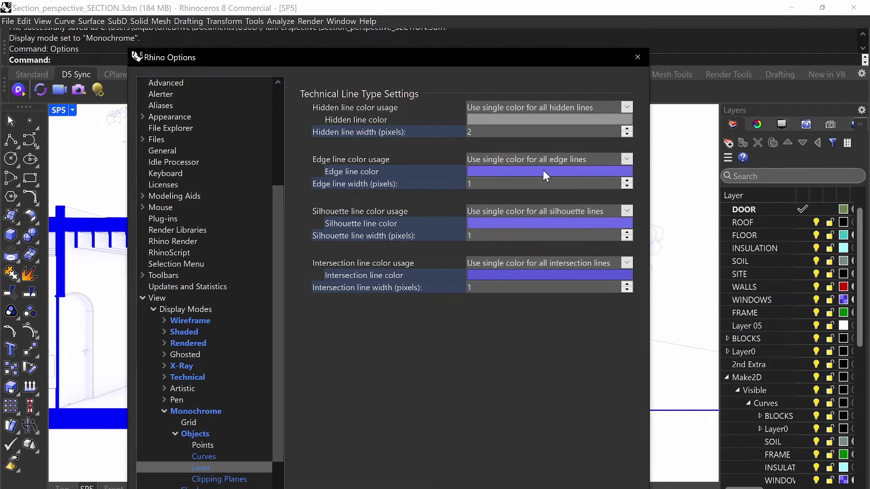
# Show the Monochrome Clipping Planes settings with solid fills and edge thickness 6
pyautogui.hotkey('ctrl', 'alt', 'g')
pyautogui.moveTo(416, 174); pyautogui.dragTo(475, 173)
pyautogui.moveTo(449, 221); pyautogui.dragTo(476, 223)
pyautogui.moveTo(455, 275); pyautogui.dragTo(475, 273)
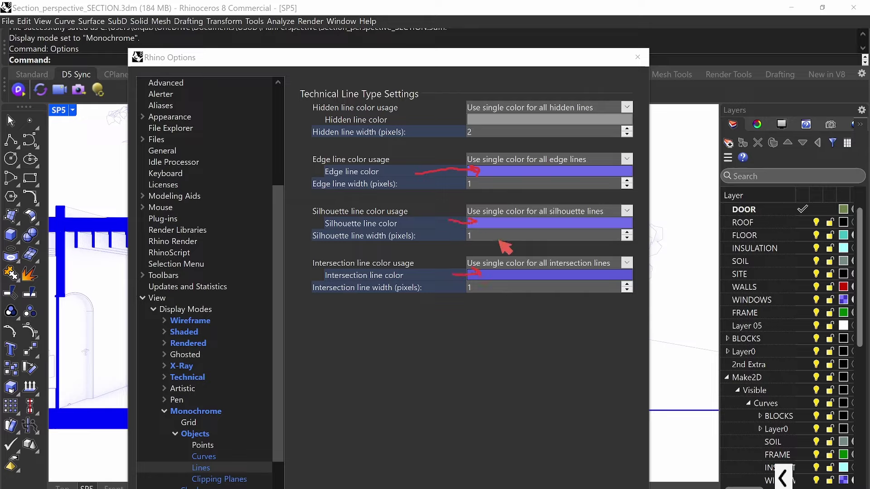
pyautogui.press('Escape')
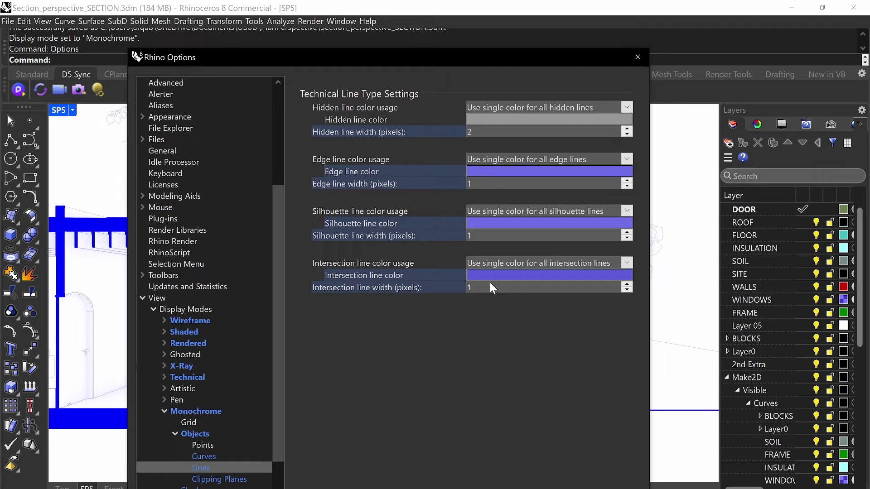
pyautogui.click(239, 482)
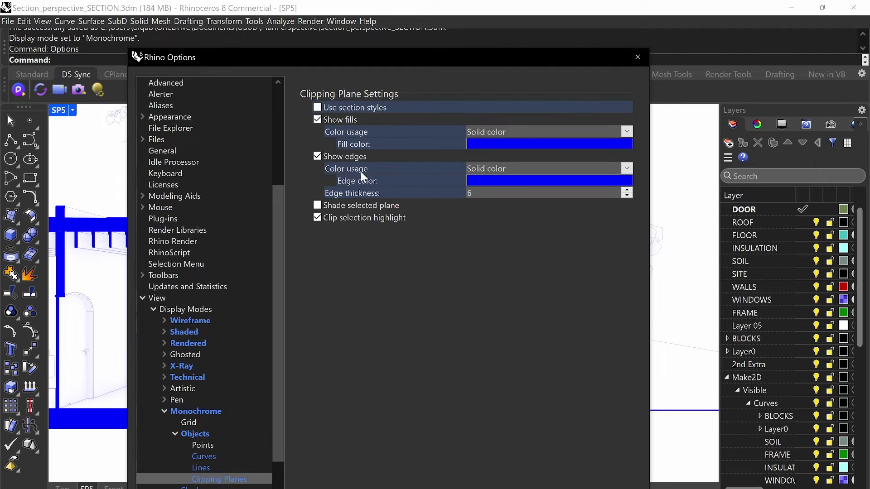
pyautogui.hotkey('ctrl', 'alt', 'g')
pyautogui.moveTo(333, 120)
pyautogui.mouseDown()
pyautogui.moveTo(322, 107)
pyautogui.moveTo(314, 160)
pyautogui.moveTo(333, 152)
pyautogui.mouseUp()
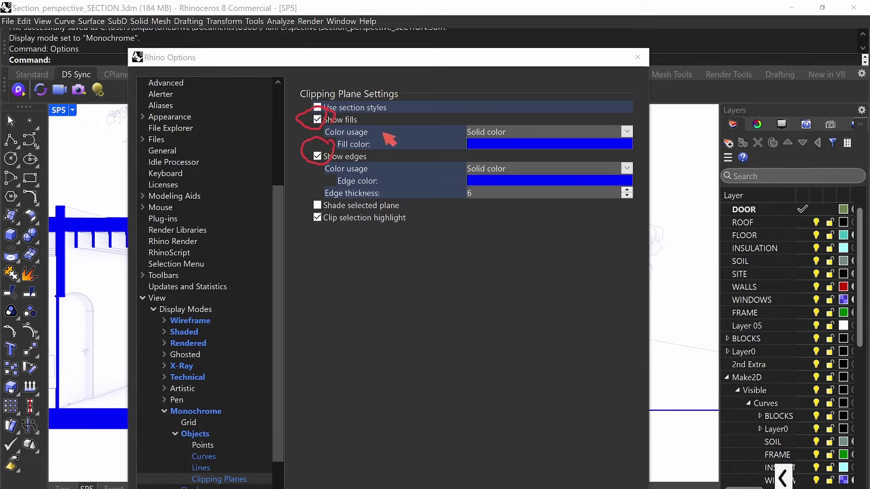
pyautogui.moveTo(524, 123)
pyautogui.mouseDown()
pyautogui.moveTo(323, 130)
pyautogui.moveTo(536, 139)
pyautogui.mouseUp()
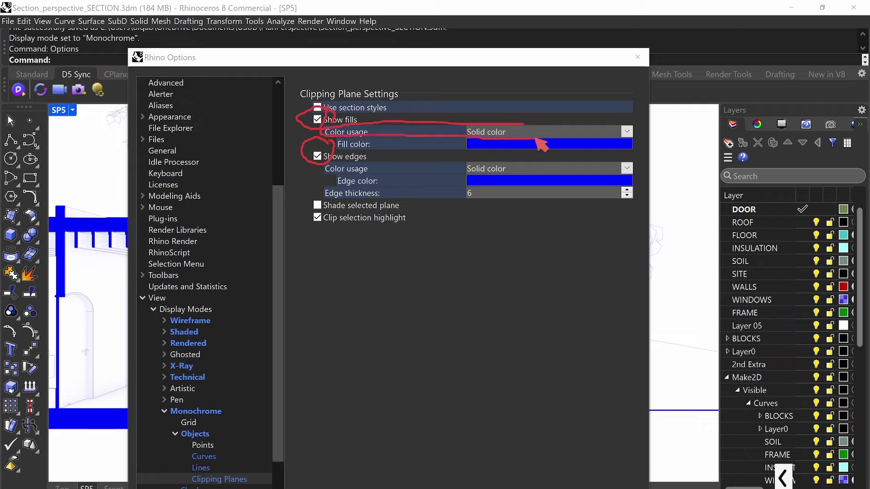
pyautogui.moveTo(637, 121)
pyautogui.mouseDown()
pyautogui.moveTo(644, 136)
pyautogui.moveTo(633, 119)
pyautogui.mouseUp()
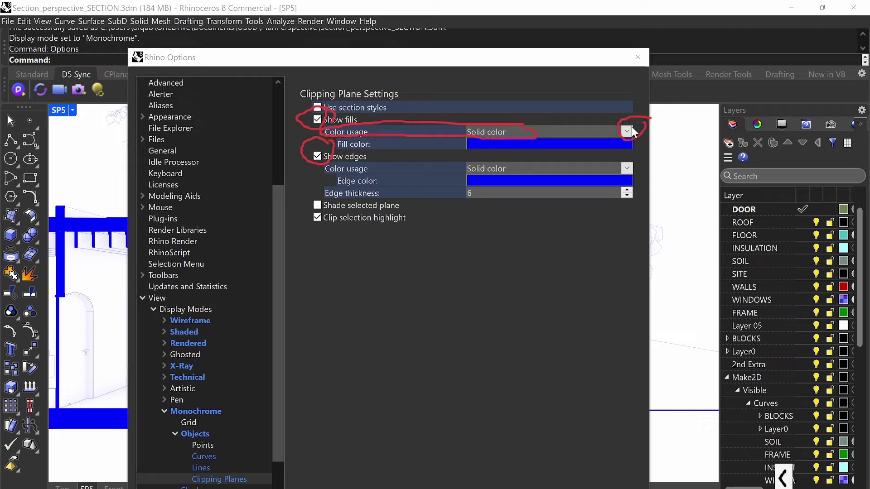
pyautogui.click(627, 131)
pyautogui.click(559, 177)
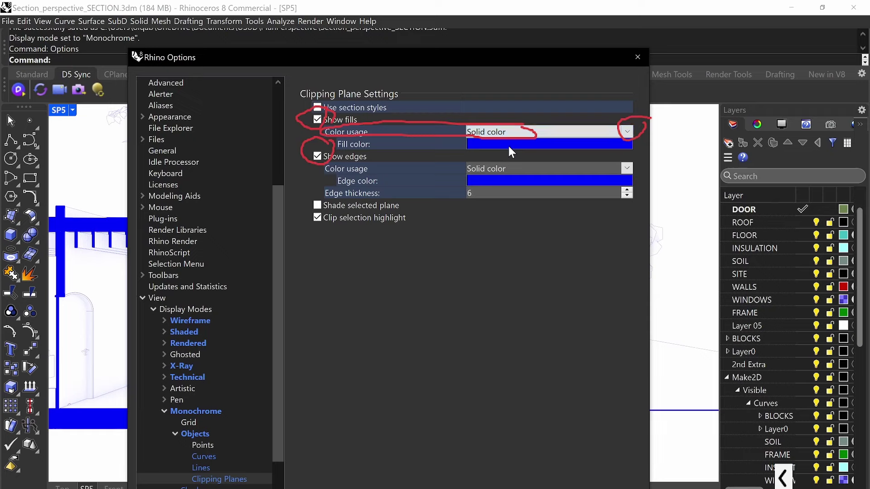
pyautogui.hotkey('ctrl', 'alt', 'g')
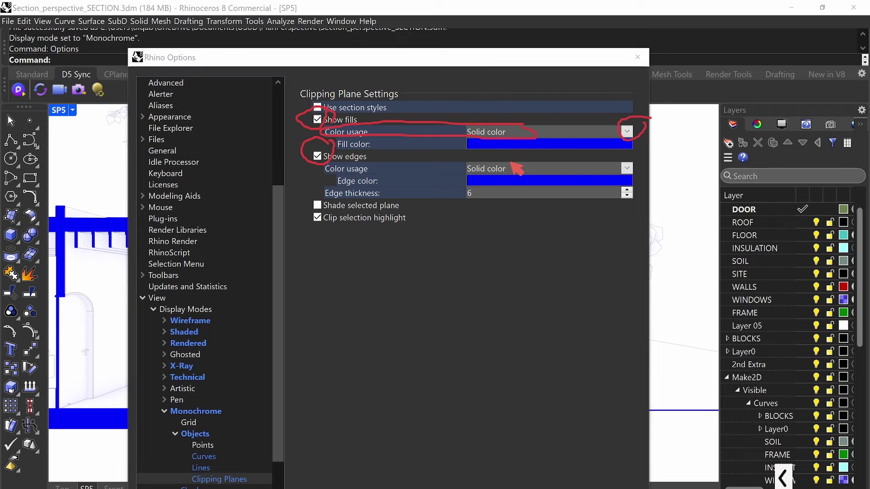
pyautogui.moveTo(520, 160)
pyautogui.mouseDown()
pyautogui.moveTo(480, 160)
pyautogui.moveTo(499, 175)
pyautogui.moveTo(520, 160)
pyautogui.mouseUp()
pyautogui.click(375, 156)
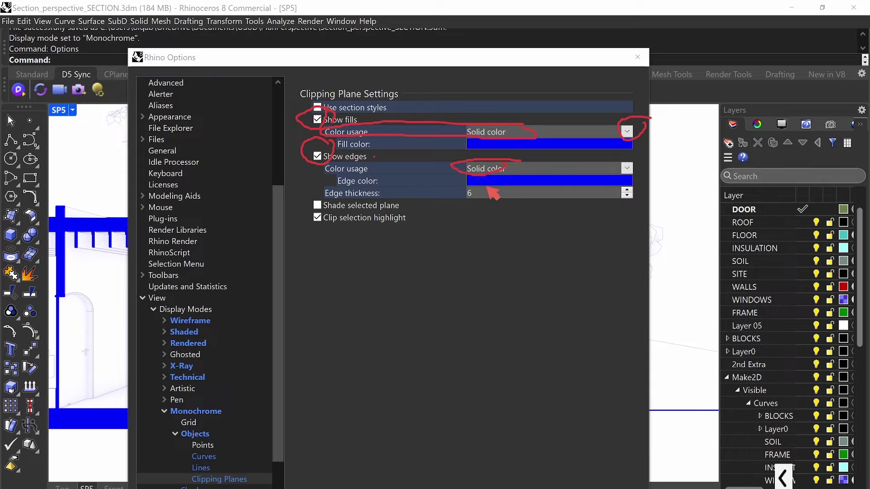
pyautogui.click(537, 178)
pyautogui.moveTo(482, 194)
pyautogui.mouseDown()
pyautogui.moveTo(463, 202)
pyautogui.moveTo(480, 210)
pyautogui.moveTo(482, 193)
pyautogui.mouseUp()
pyautogui.press('Escape')
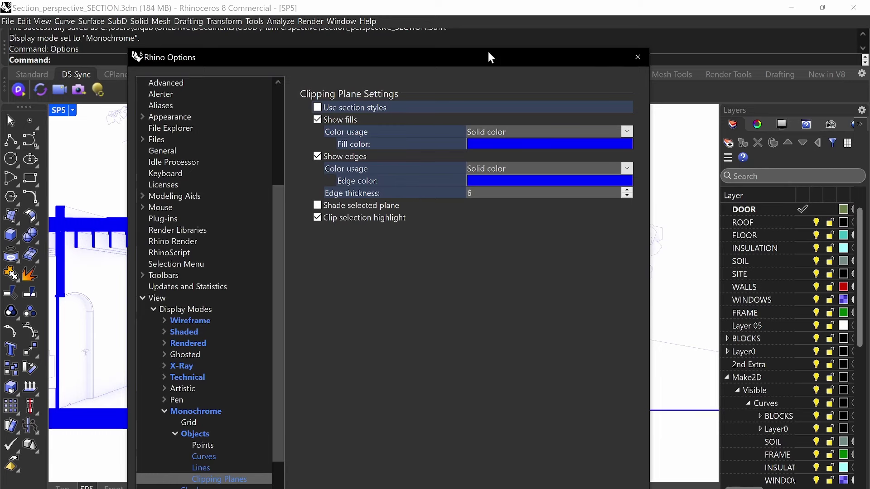
pyautogui.moveTo(489, 57)
pyautogui.mouseDown()
pyautogui.moveTo(437, 70)
pyautogui.moveTo(418, 56)
pyautogui.moveTo(502, 53)
pyautogui.mouseUp()
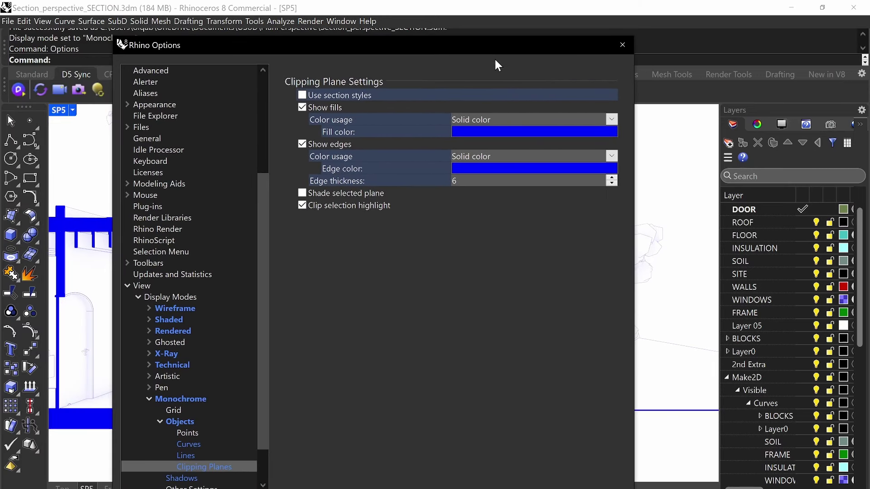
# Show Monochrome Shadows settings (blue, 29% intensity) and move the window beside the section view
pyautogui.click(181, 479)
pyautogui.hotkey('ctrl', 'alt', 'g')
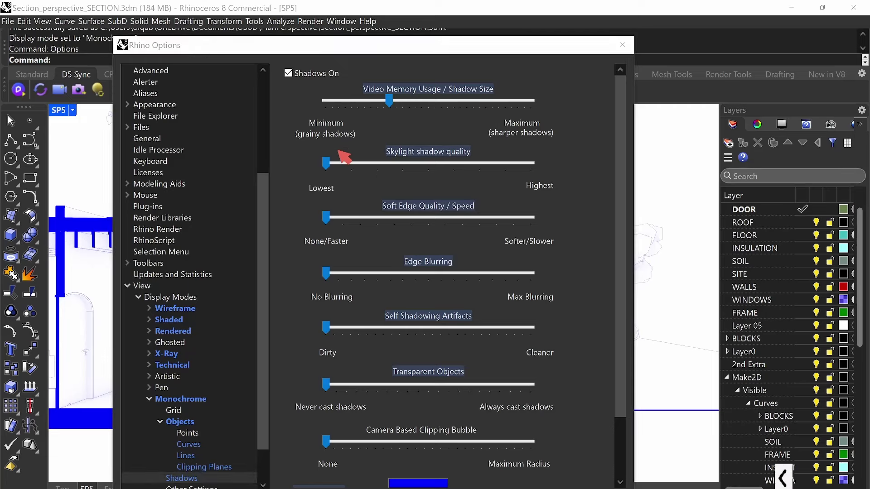
pyautogui.moveTo(348, 148); pyautogui.dragTo(311, 143)
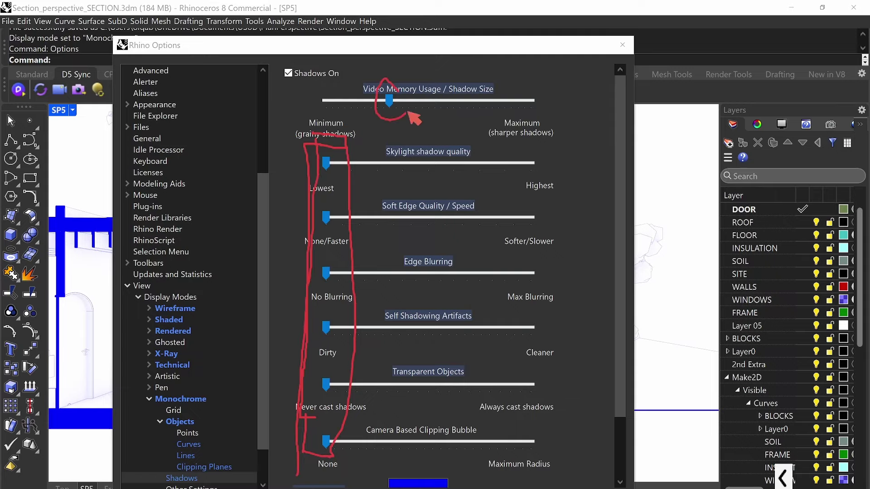
pyautogui.press('Escape')
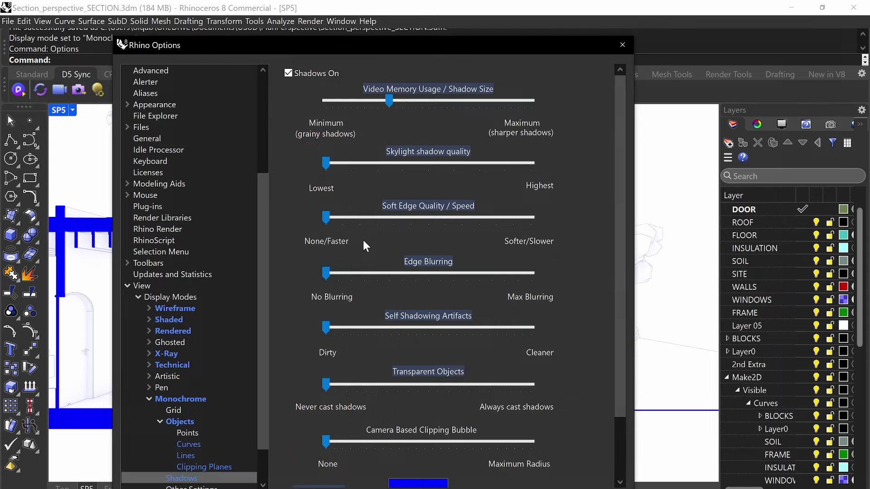
pyautogui.scroll(-4, 361, 245)
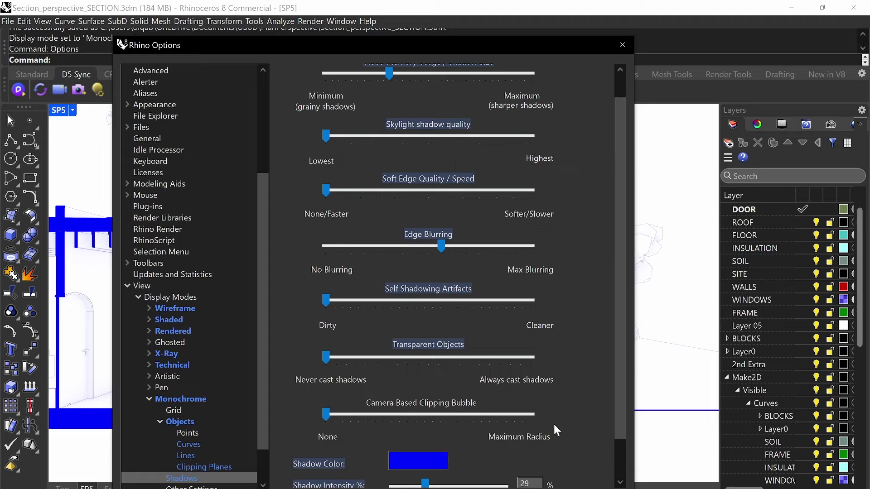
pyautogui.scroll(-2, 554, 425)
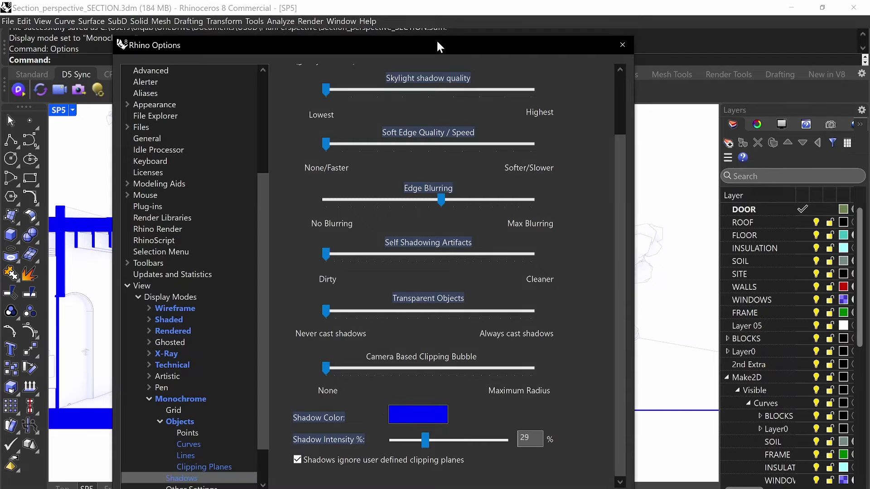
pyautogui.moveTo(436, 40); pyautogui.dragTo(813, 26)
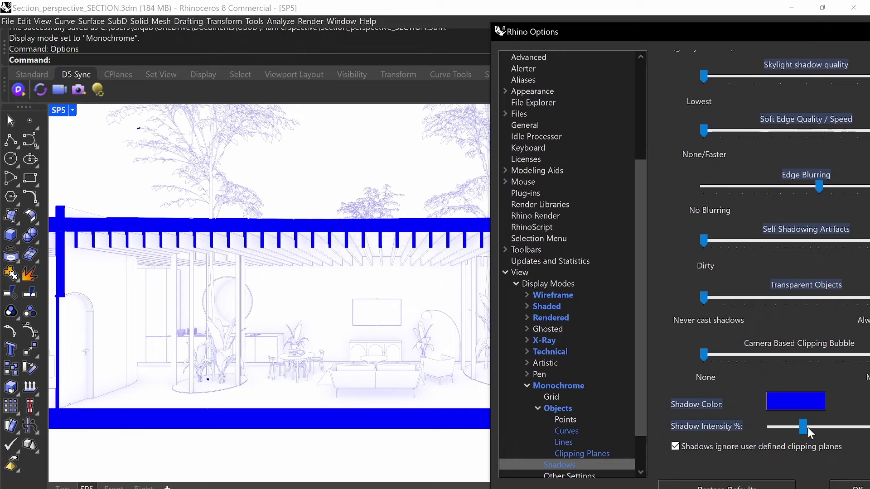
# Drop Monochrome shadow intensity to 0, comparing the result against the section view
pyautogui.moveTo(803, 428); pyautogui.dragTo(713, 427)
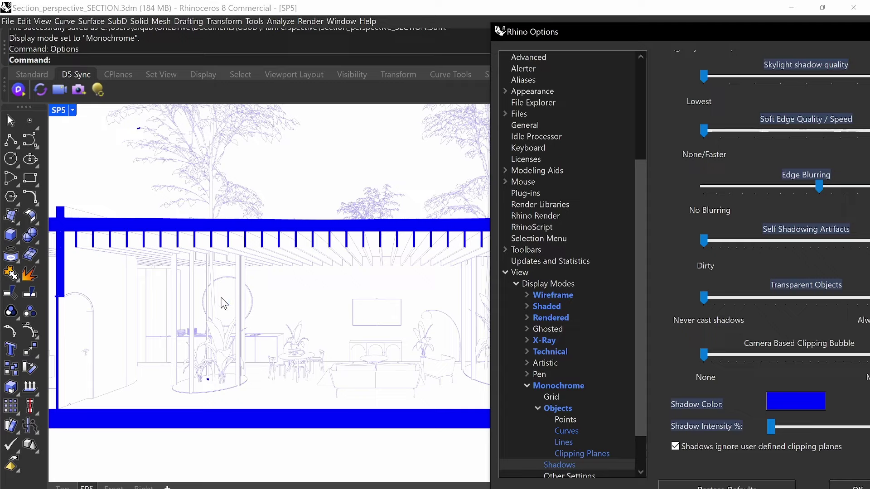
pyautogui.moveTo(671, 26); pyautogui.dragTo(629, 466)
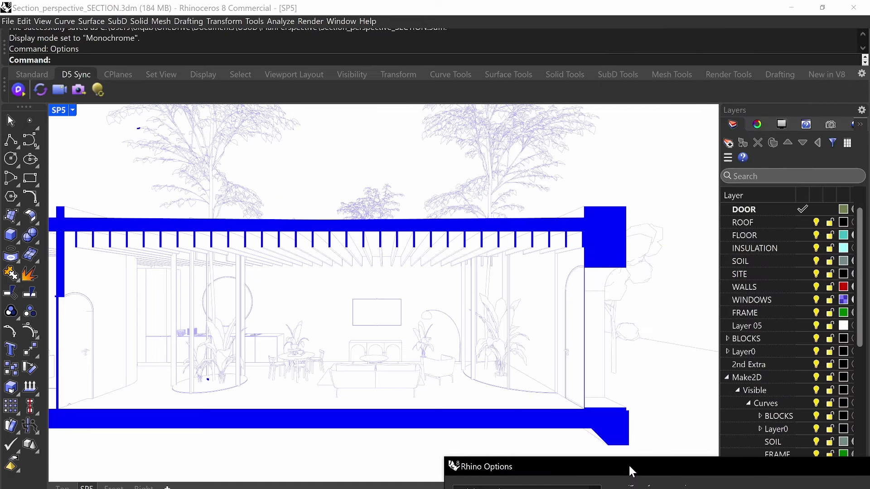
pyautogui.moveTo(629, 467); pyautogui.dragTo(590, 60)
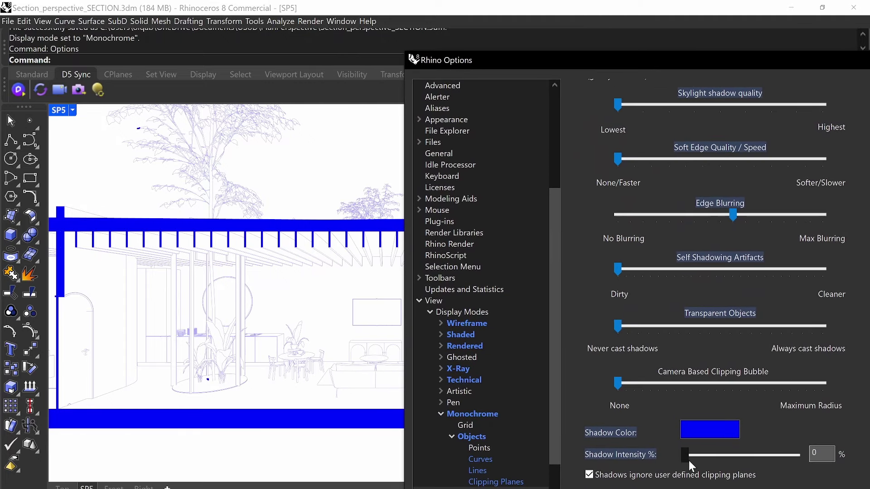
pyautogui.moveTo(689, 460); pyautogui.dragTo(713, 460)
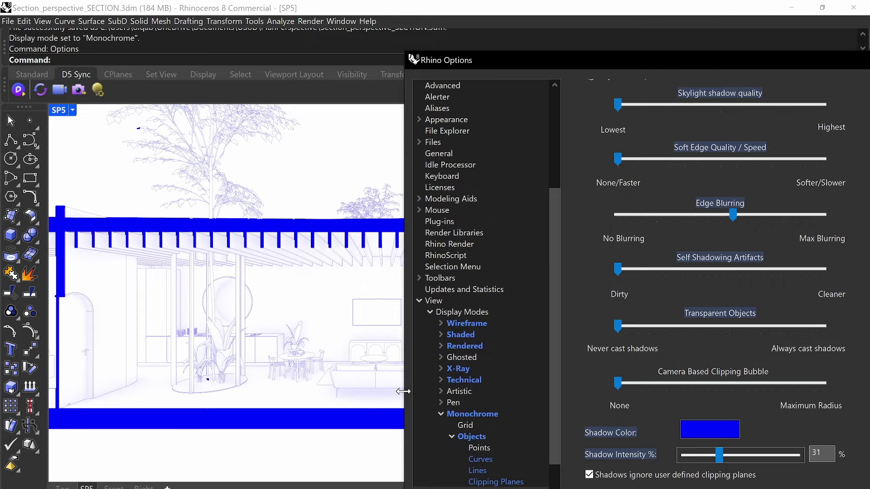
pyautogui.hotkey('ctrl', 'alt', 'g')
pyautogui.moveTo(393, 395)
pyautogui.mouseDown()
pyautogui.moveTo(411, 396)
pyautogui.moveTo(340, 394)
pyautogui.mouseUp()
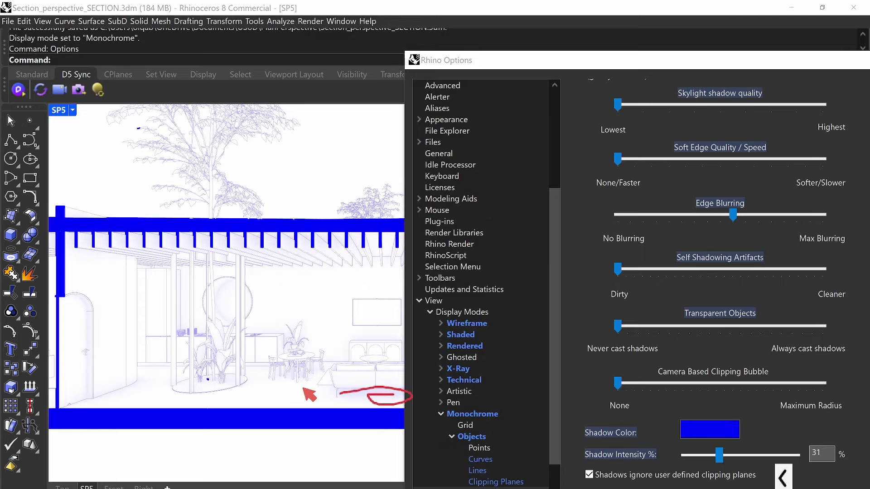
pyautogui.moveTo(297, 362); pyautogui.dragTo(263, 375)
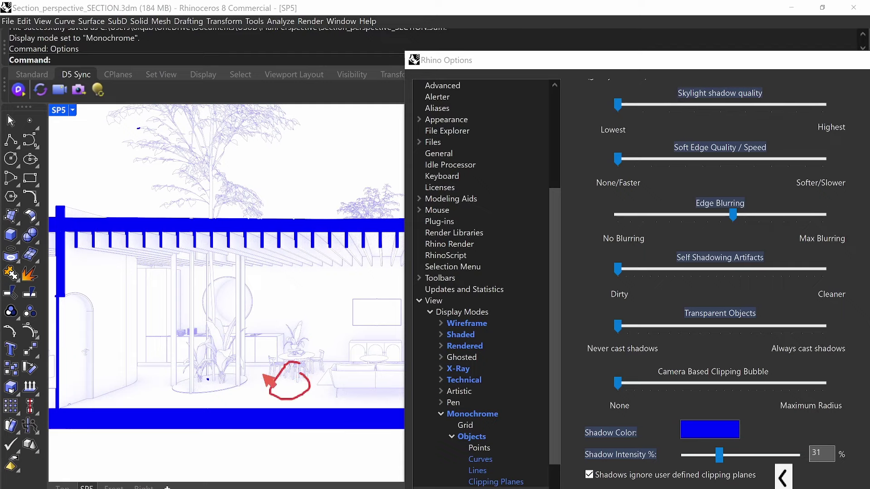
pyautogui.moveTo(541, 57); pyautogui.dragTo(511, 69)
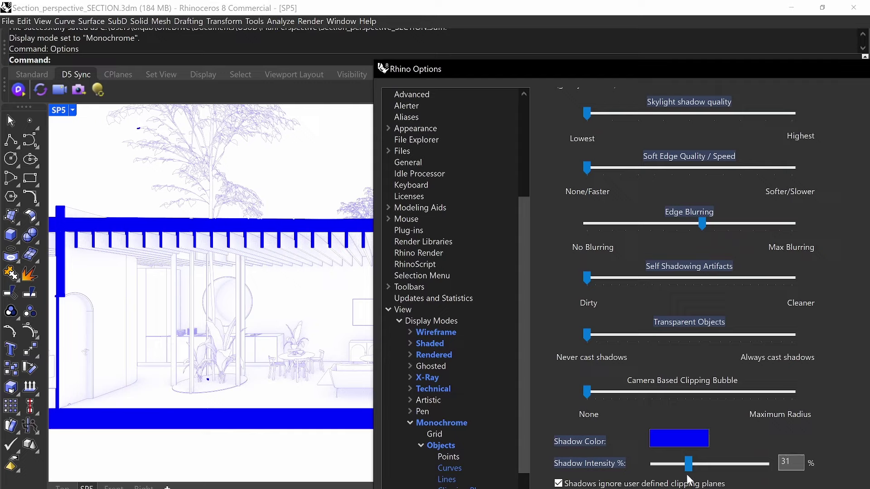
pyautogui.moveTo(688, 466); pyautogui.dragTo(627, 474)
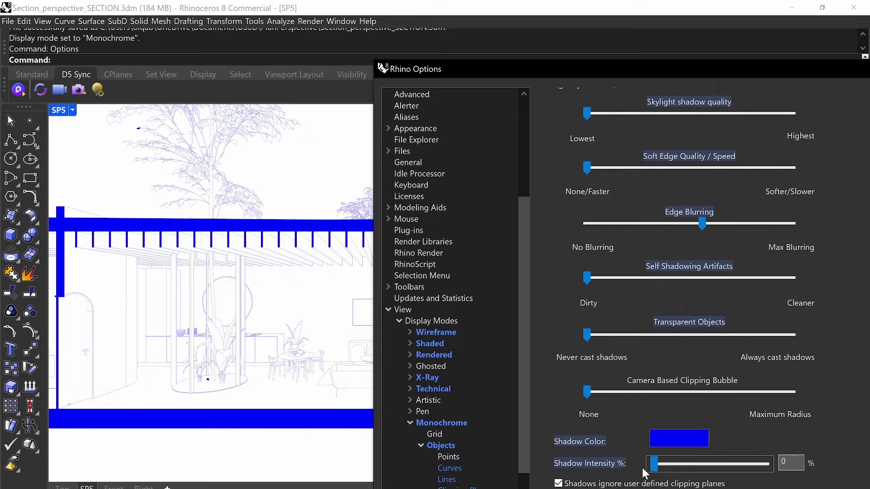
pyautogui.moveTo(632, 68); pyautogui.dragTo(539, 33)
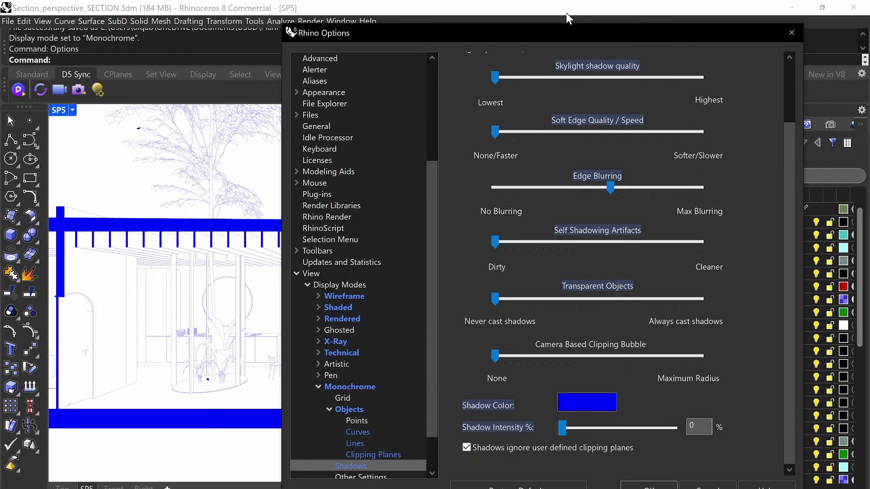
pyautogui.moveTo(521, 36); pyautogui.dragTo(667, 304)
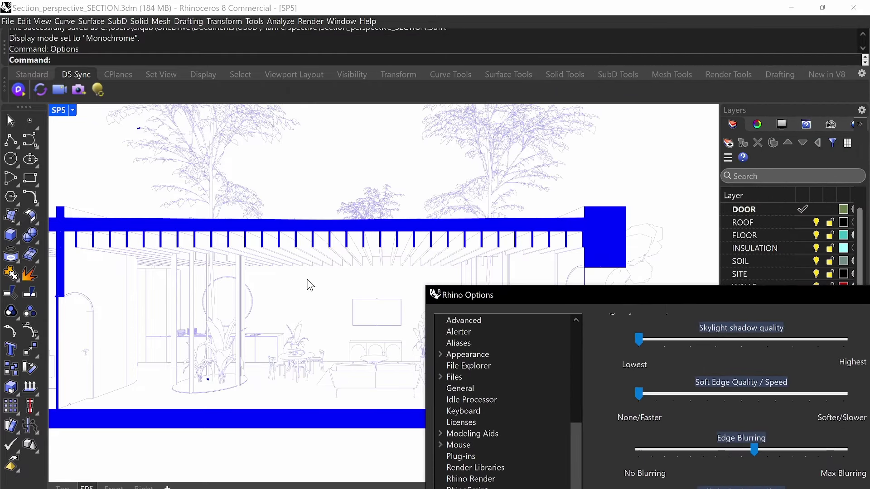
pyautogui.moveTo(608, 300); pyautogui.dragTo(476, 31)
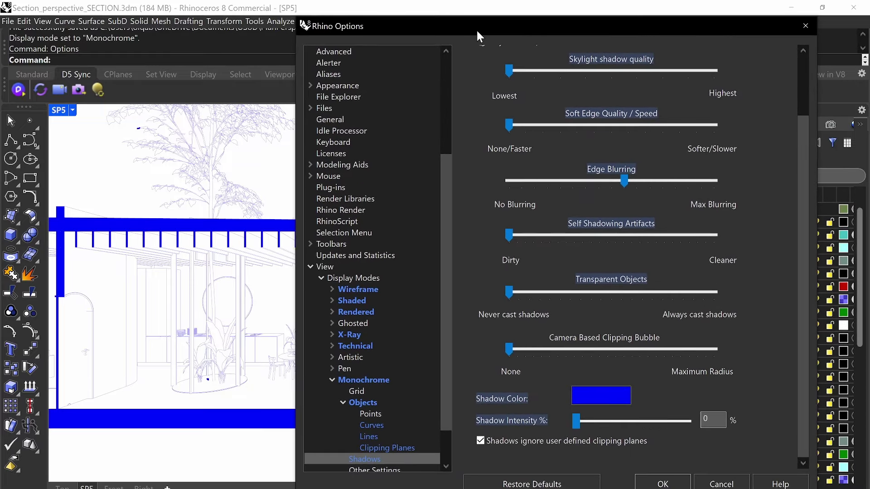
# Change the clipping plane section fill colour to White
pyautogui.click(406, 449)
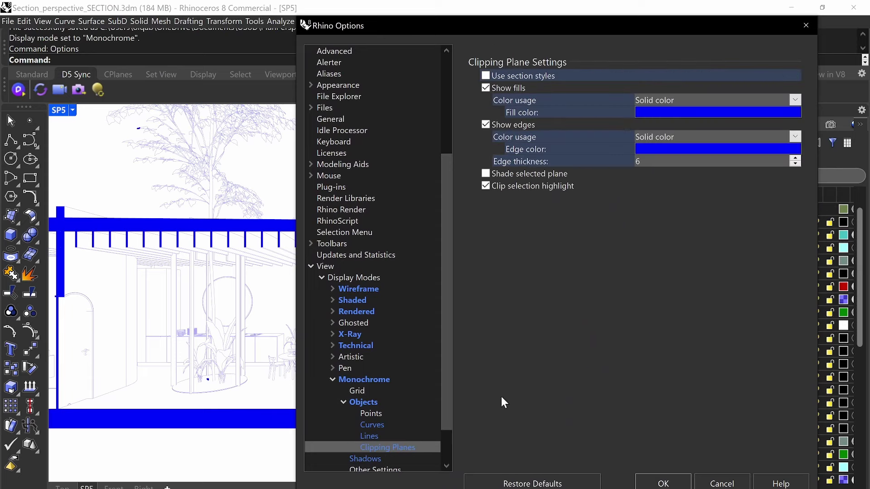
pyautogui.click(673, 113)
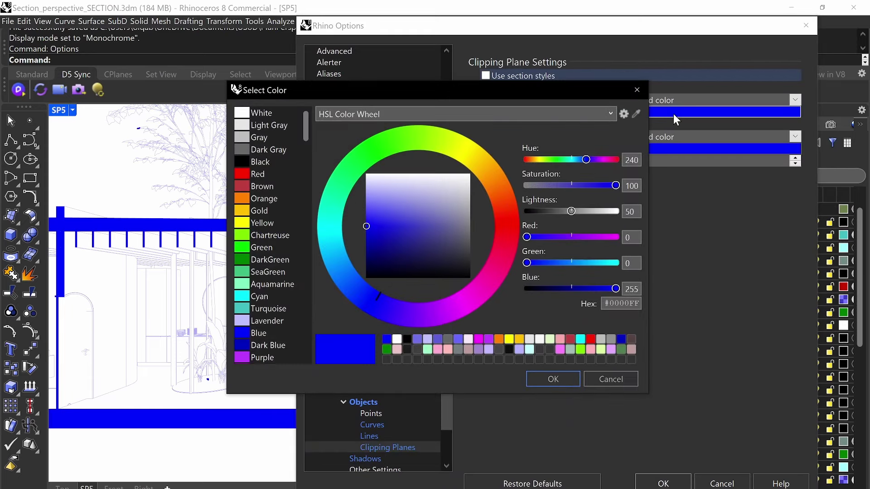
pyautogui.click(267, 114)
pyautogui.click(561, 380)
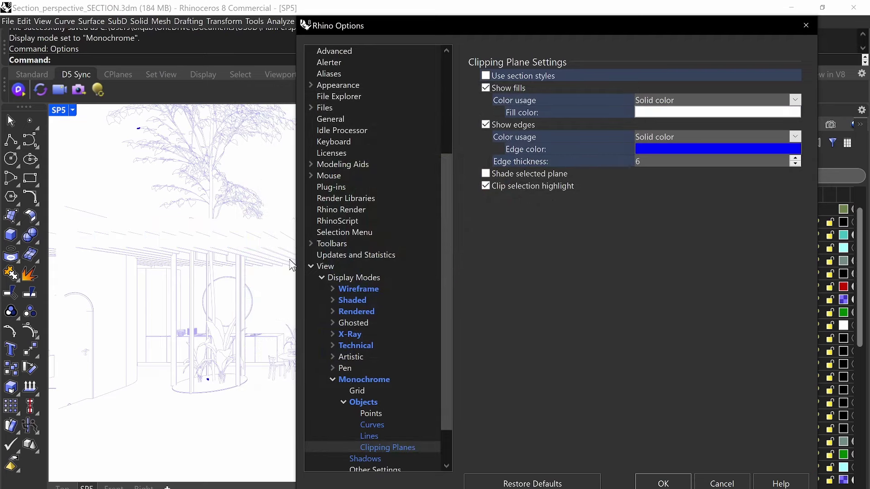
# Nudge Monochrome shadow intensity from 0 up to 6% and check the section view
pyautogui.click(372, 459)
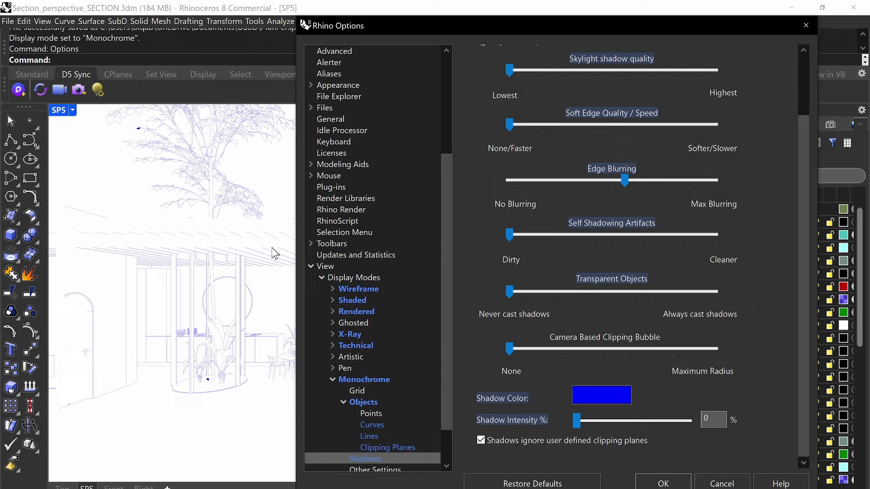
pyautogui.moveTo(576, 421); pyautogui.dragTo(578, 423)
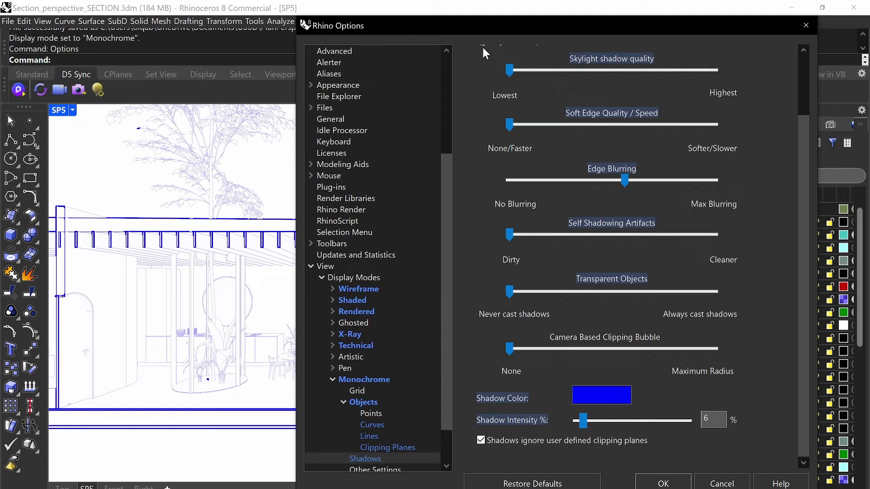
pyautogui.moveTo(486, 29); pyautogui.dragTo(383, 417)
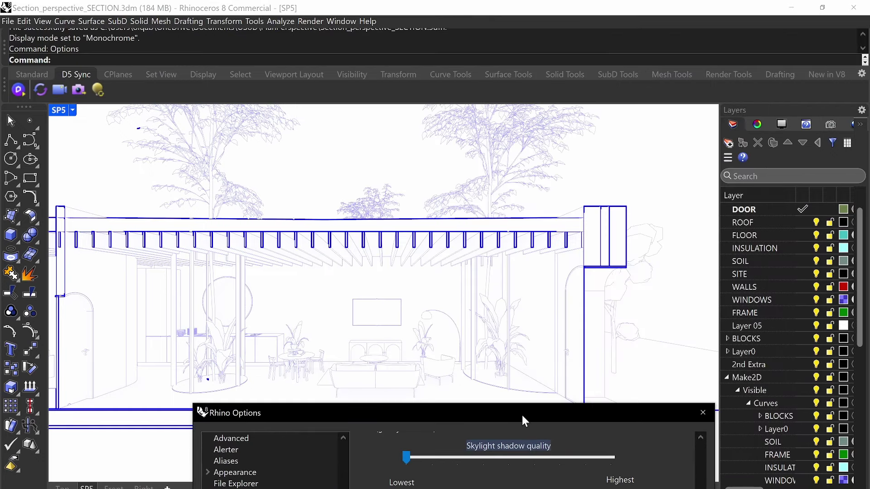
pyautogui.moveTo(522, 417); pyautogui.dragTo(591, 84)
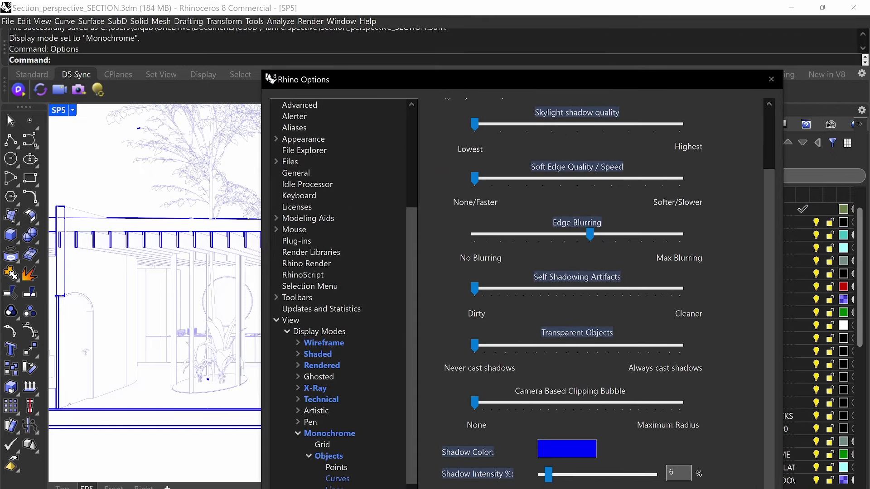
# Try a lavender section fill, then set the clipping plane fill colour to pure blue
pyautogui.click(348, 488)
pyautogui.click(678, 168)
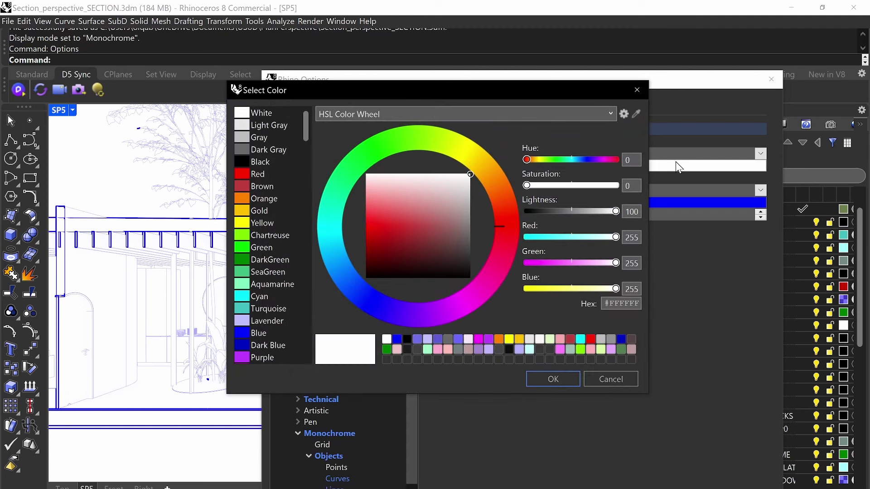
pyautogui.click(275, 321)
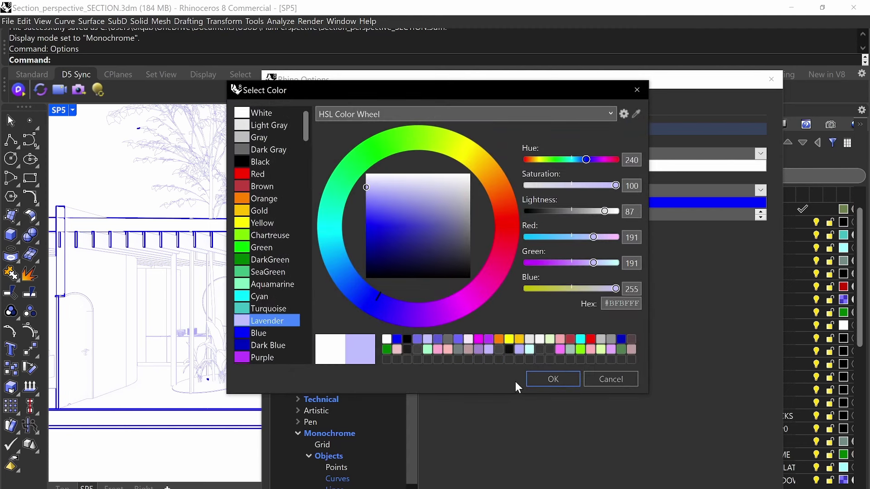
pyautogui.click(550, 379)
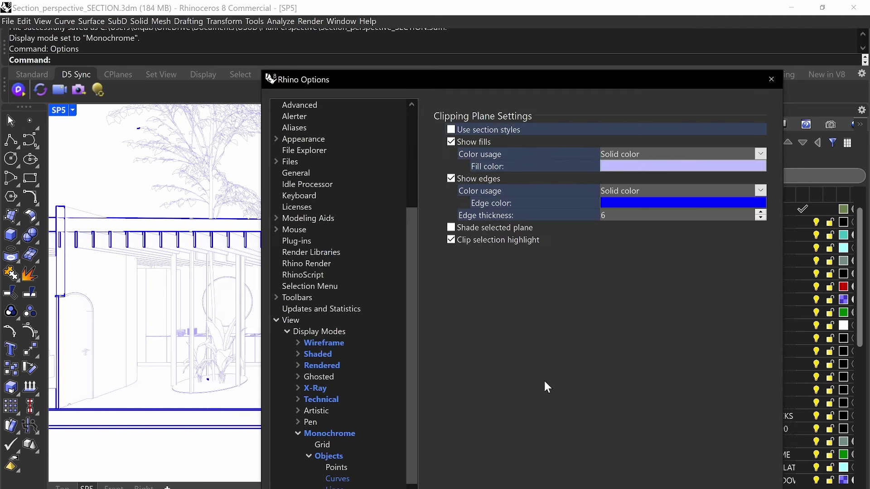
pyautogui.moveTo(519, 84); pyautogui.dragTo(443, 462)
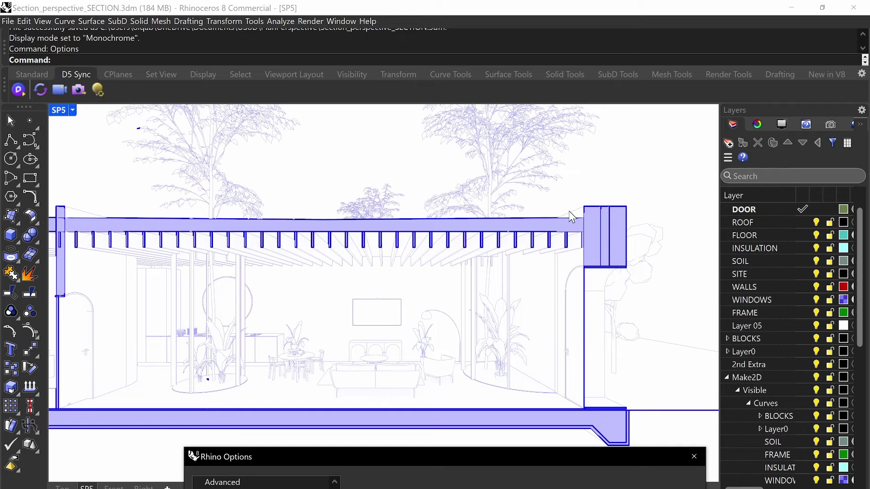
pyautogui.moveTo(508, 461); pyautogui.dragTo(597, 77)
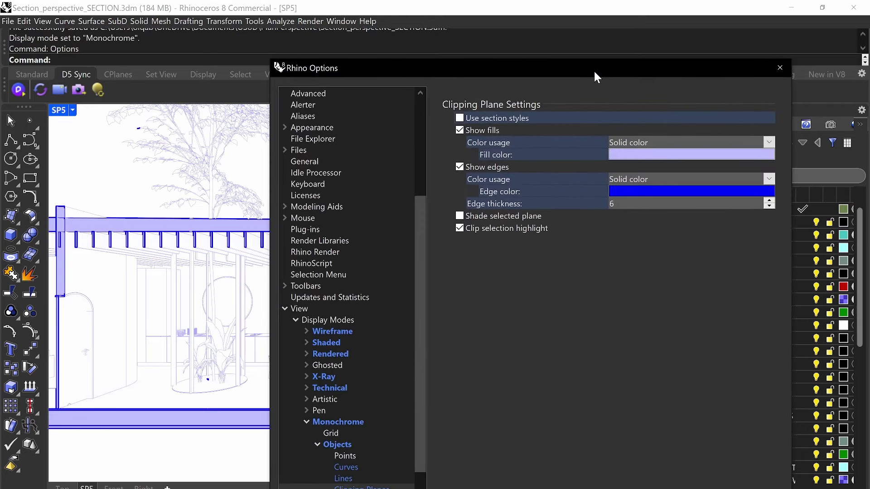
pyautogui.click(694, 155)
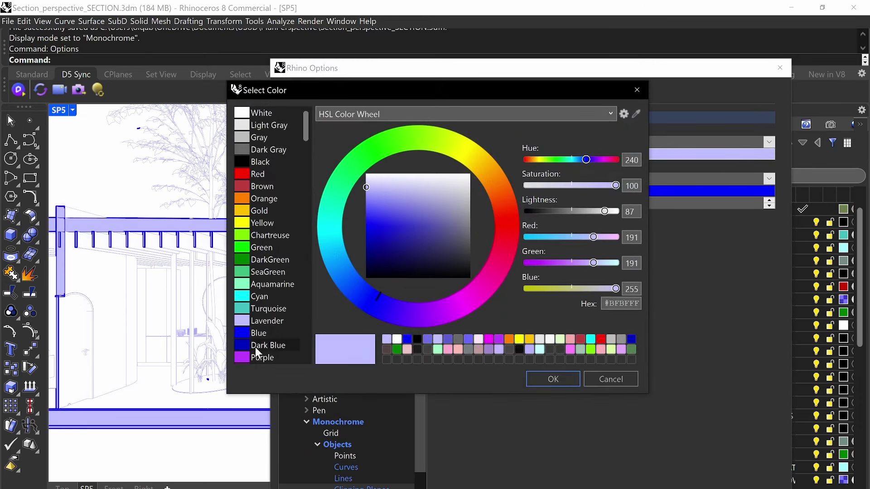
pyautogui.click(256, 334)
pyautogui.click(568, 376)
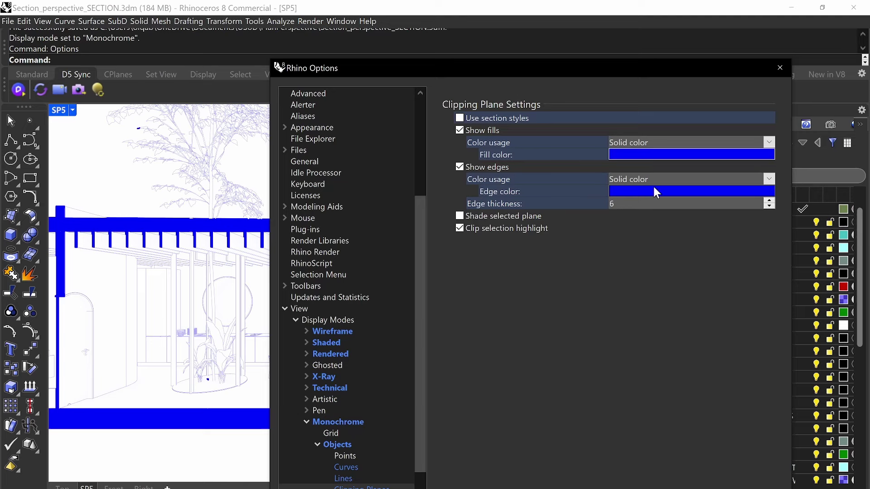
# Drag Monochrome Shadow Intensity from 6% to 24%, checking it against the view
pyautogui.scroll(-2, 415, 373)
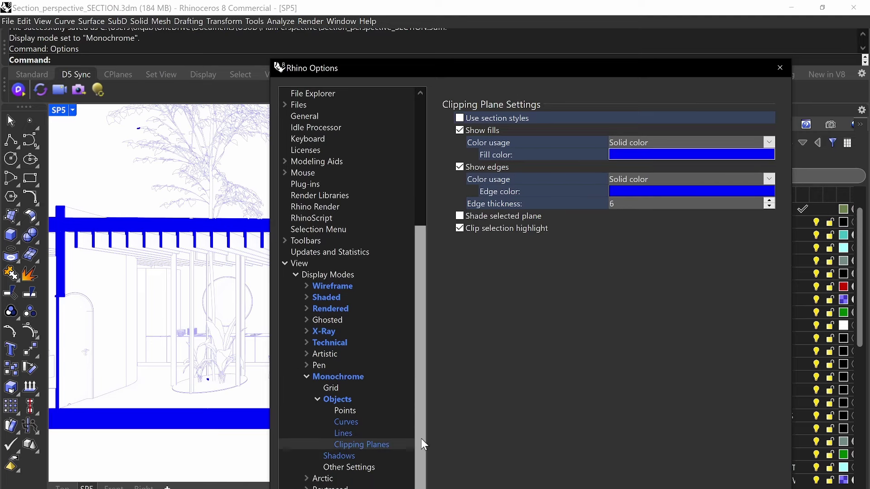
pyautogui.click(352, 457)
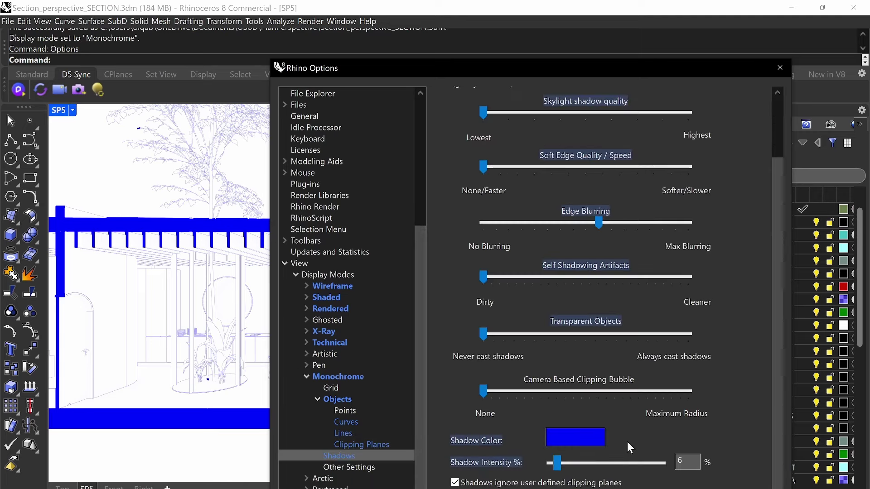
pyautogui.moveTo(603, 70); pyautogui.dragTo(724, 30)
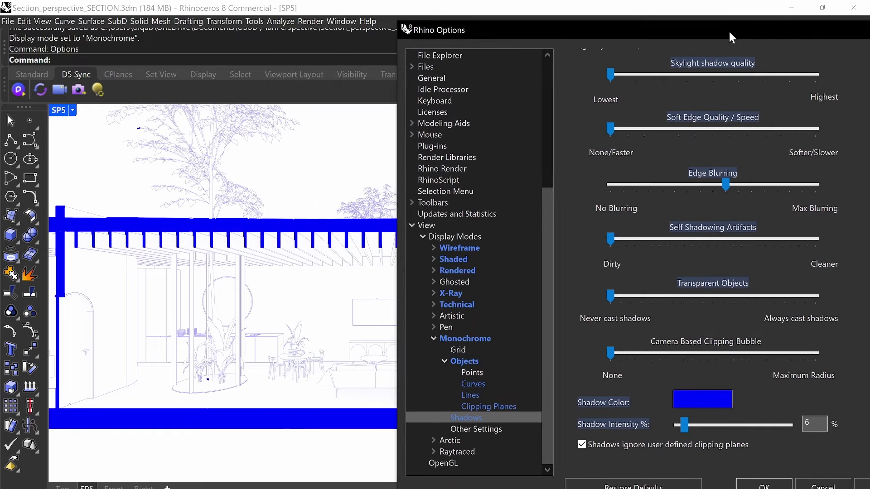
pyautogui.moveTo(678, 424); pyautogui.dragTo(698, 432)
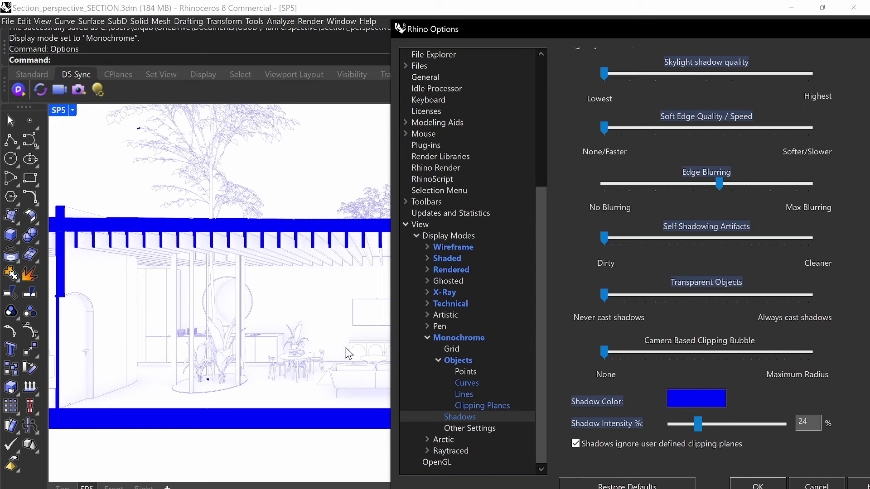
pyautogui.moveTo(694, 30); pyautogui.dragTo(467, 35)
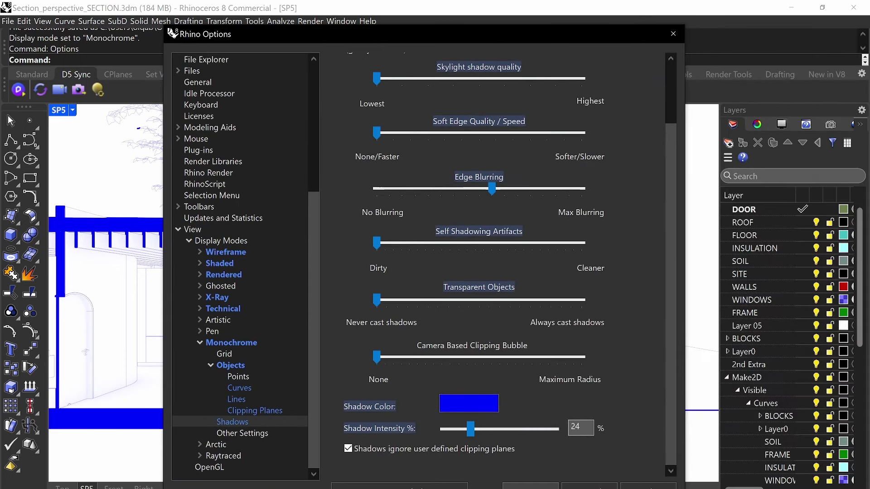
# Keep the display settings changes and switch the viewport to the SP3 named view
pyautogui.click(530, 485)
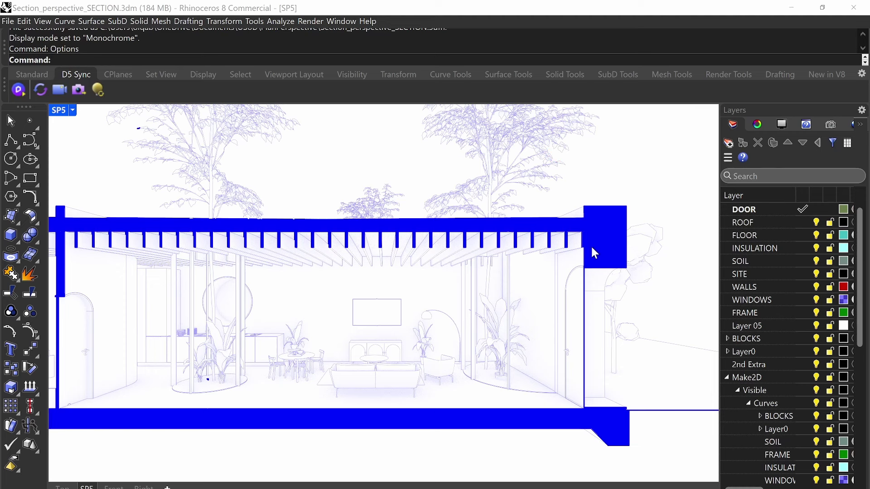
pyautogui.write('sp3')
pyautogui.press('Return')
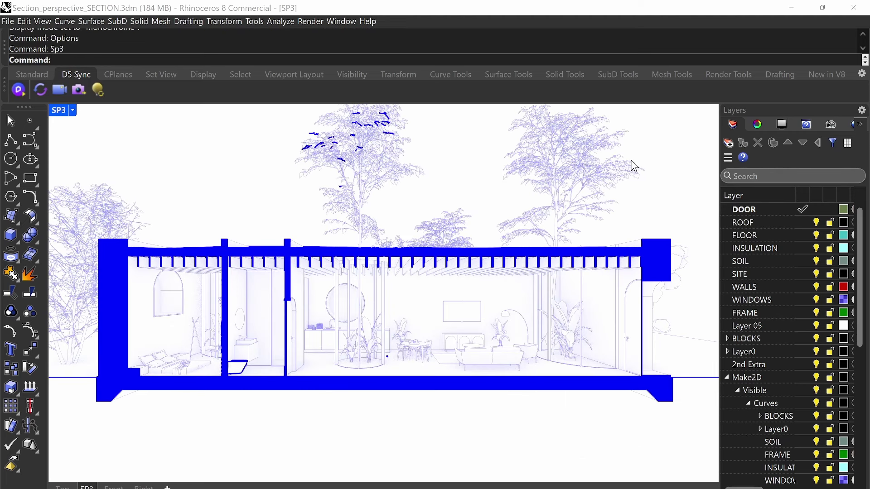
# Return to the SP5 named view and bring up ViewCaptureToFile settings for it
pyautogui.write('sp5')
pyautogui.press('Return')
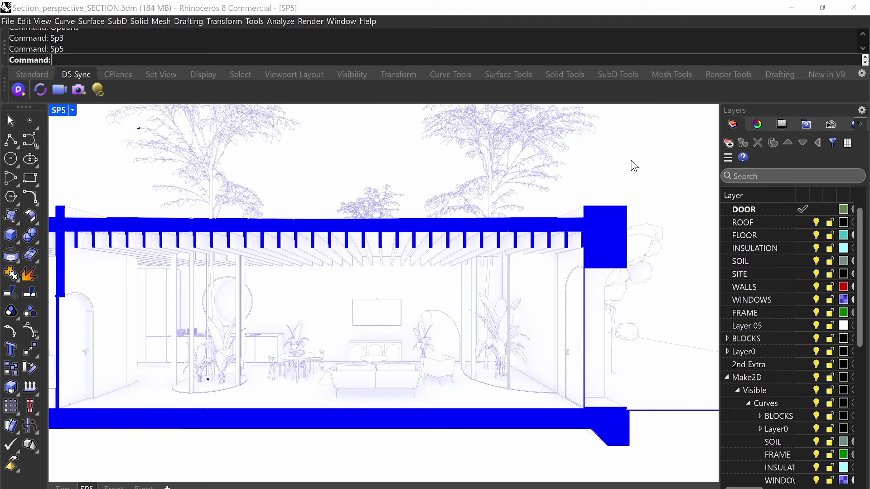
pyautogui.write('ViewCaptureToFile')
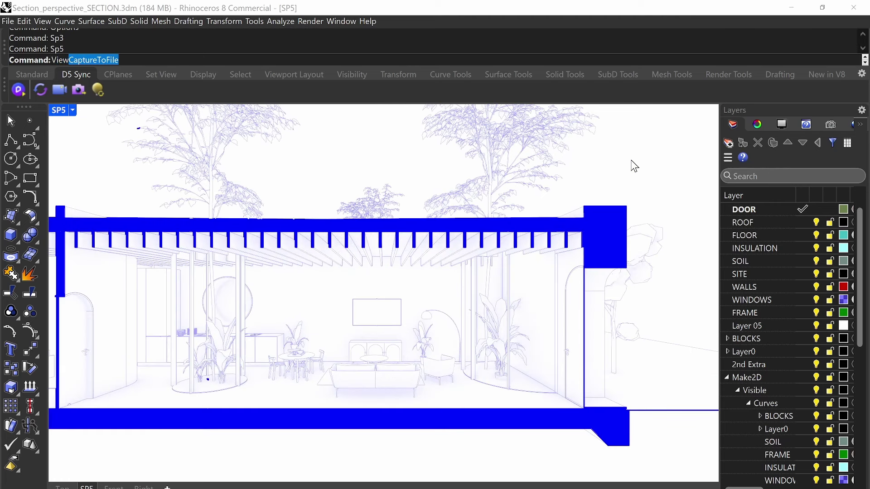
pyautogui.press('Return')
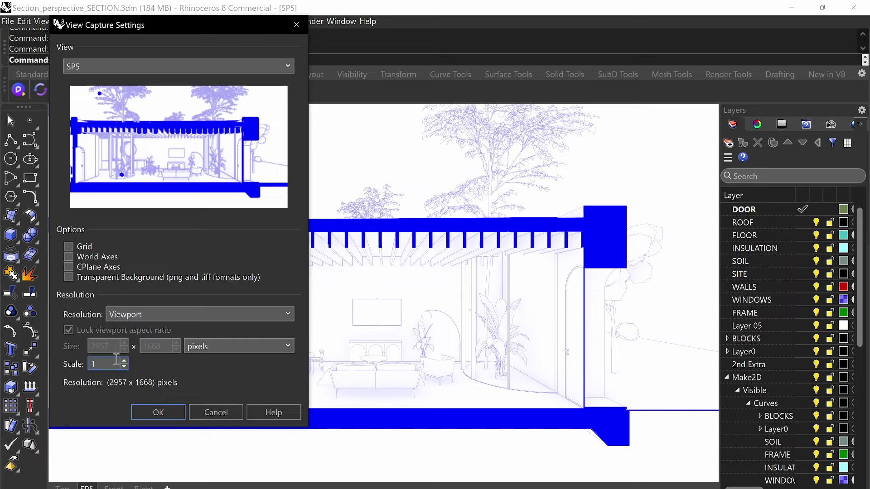
pyautogui.hotkey('ctrl', 'alt', 'g')
pyautogui.moveTo(68, 350)
pyautogui.mouseDown()
pyautogui.moveTo(81, 376)
pyautogui.moveTo(86, 357)
pyautogui.moveTo(80, 365)
pyautogui.moveTo(100, 374)
pyautogui.moveTo(111, 361)
pyautogui.mouseUp()
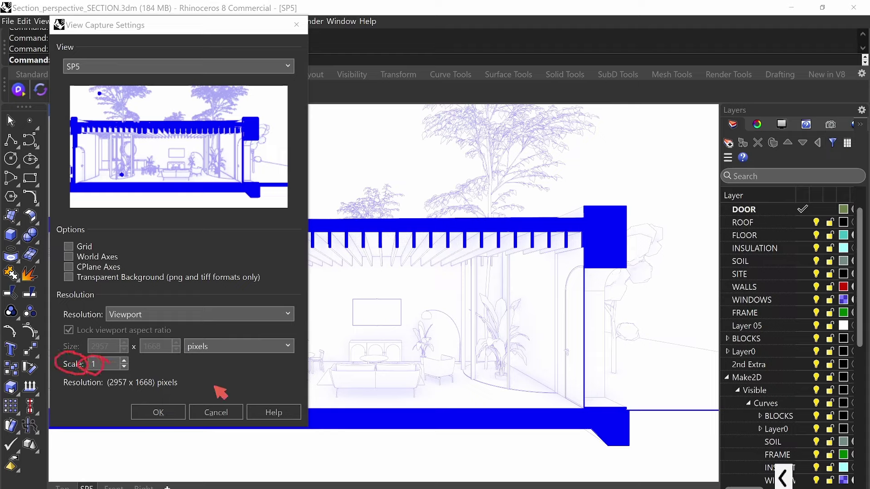
pyautogui.moveTo(65, 390)
pyautogui.mouseDown()
pyautogui.moveTo(183, 392)
pyautogui.moveTo(182, 378)
pyautogui.moveTo(169, 374)
pyautogui.mouseUp()
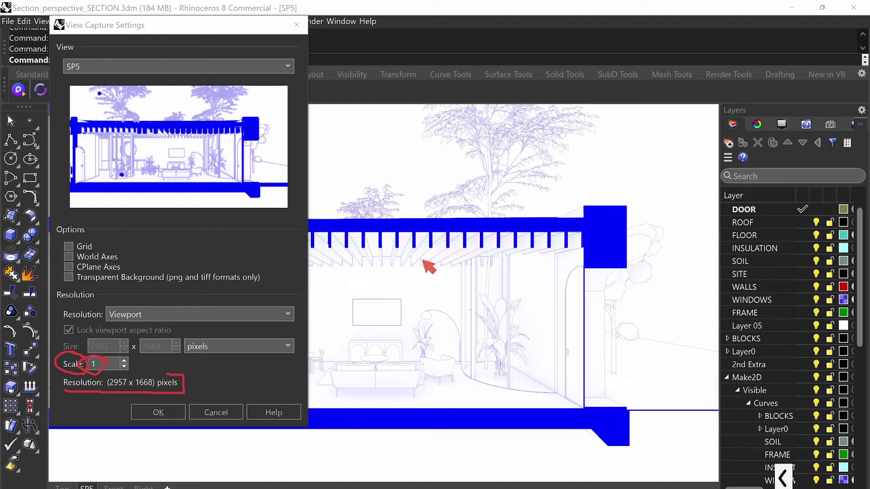
pyautogui.moveTo(434, 253); pyautogui.dragTo(426, 261)
pyautogui.moveTo(427, 336); pyautogui.dragTo(429, 331)
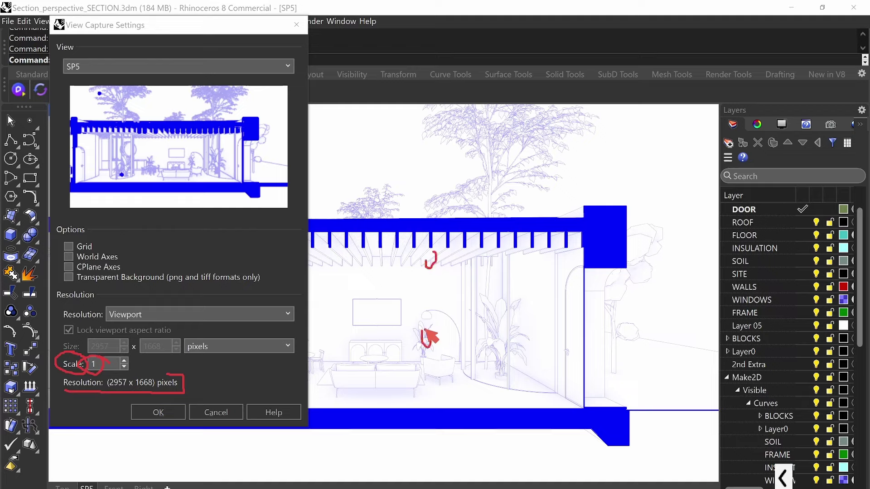
pyautogui.moveTo(503, 312); pyautogui.dragTo(506, 317)
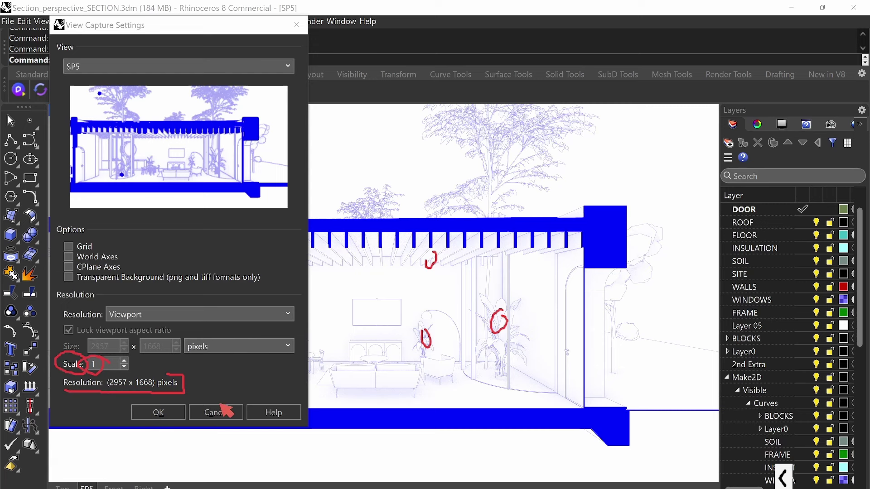
pyautogui.press('Escape')
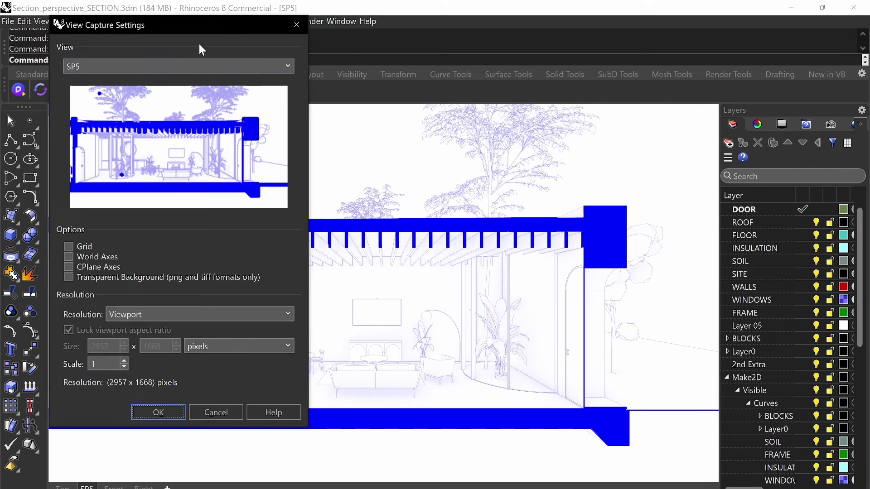
pyautogui.moveTo(200, 31); pyautogui.dragTo(618, 108)
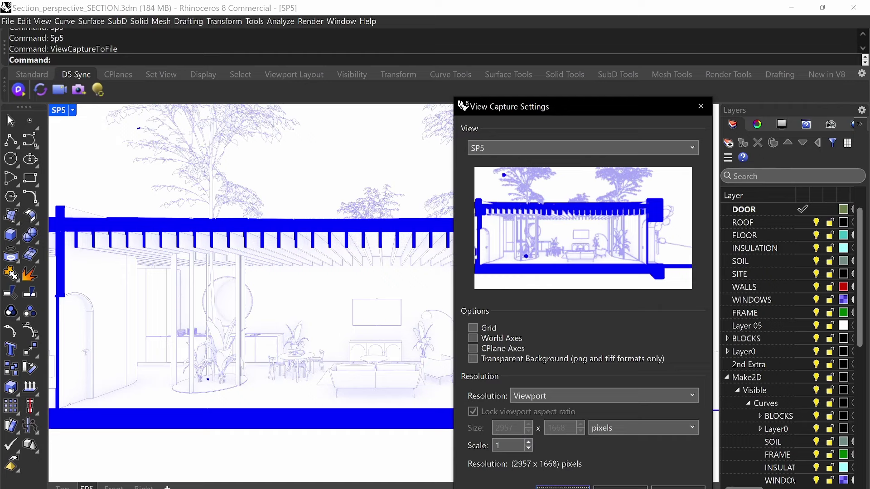
# Save the SP5 view capture image, return to the Rhino window and try reopening Options
pyautogui.click(563, 487)
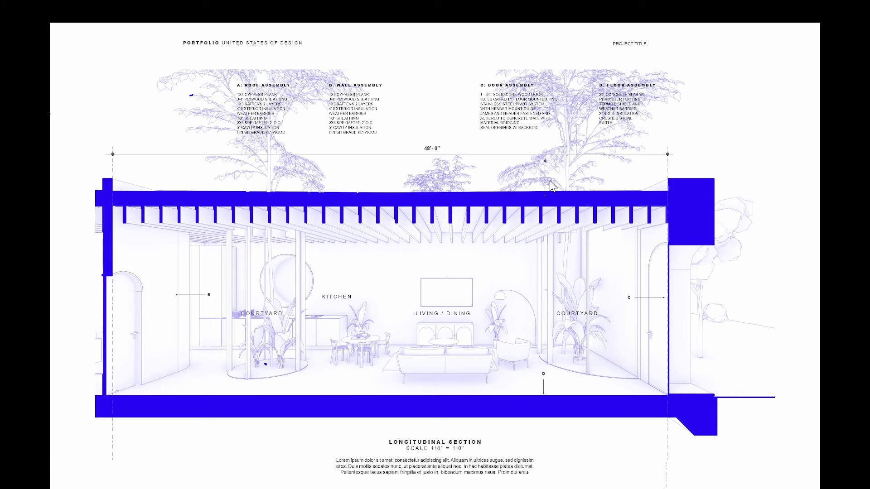
pyautogui.press('super')
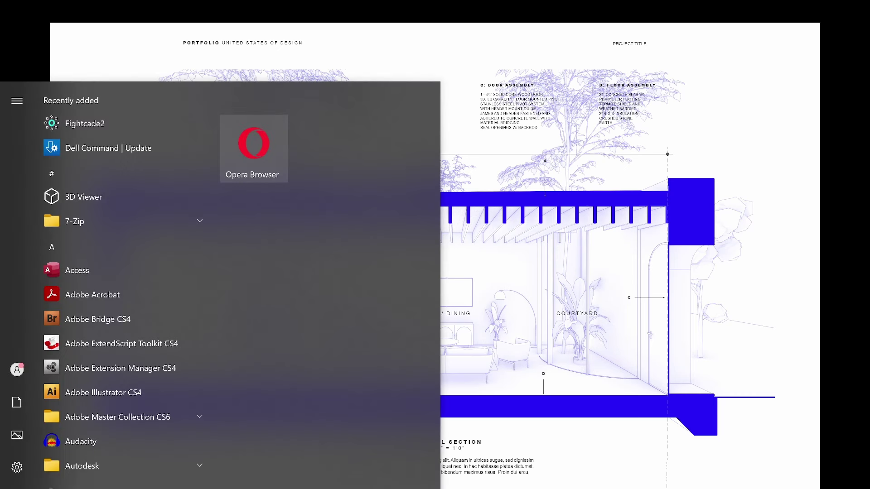
pyautogui.click(258, 462)
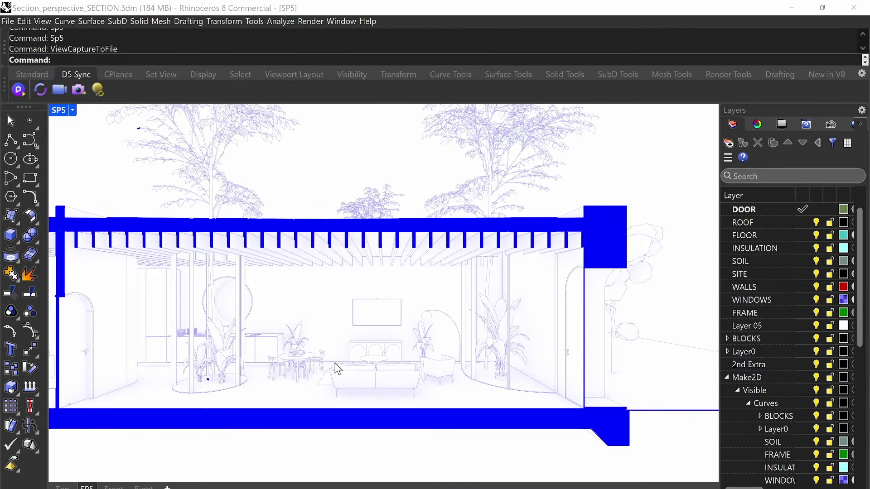
pyautogui.write('Optoins')
pyautogui.press('Return')
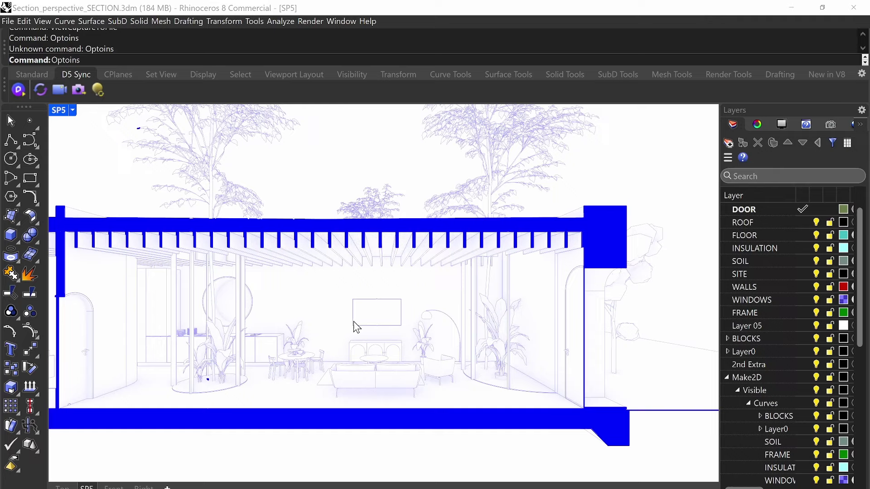
# Clear the misspelled command, reopen Options and show Monochrome's object Lines settings
pyautogui.press('Escape')
pyautogui.write('Options')
pyautogui.press('Return')
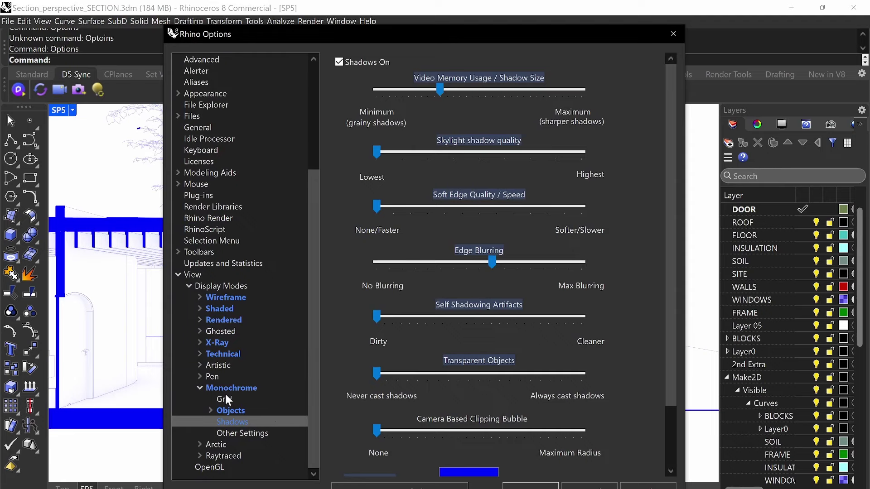
pyautogui.click(210, 410)
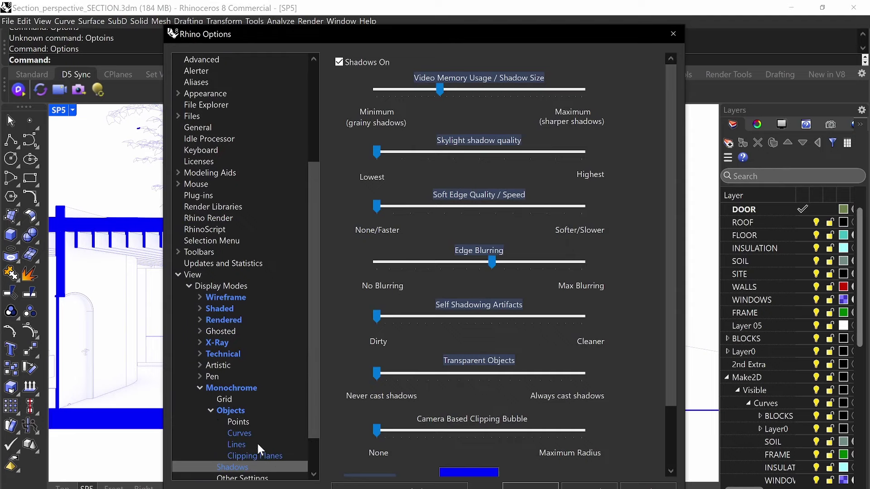
pyautogui.click(240, 433)
pyautogui.click(236, 446)
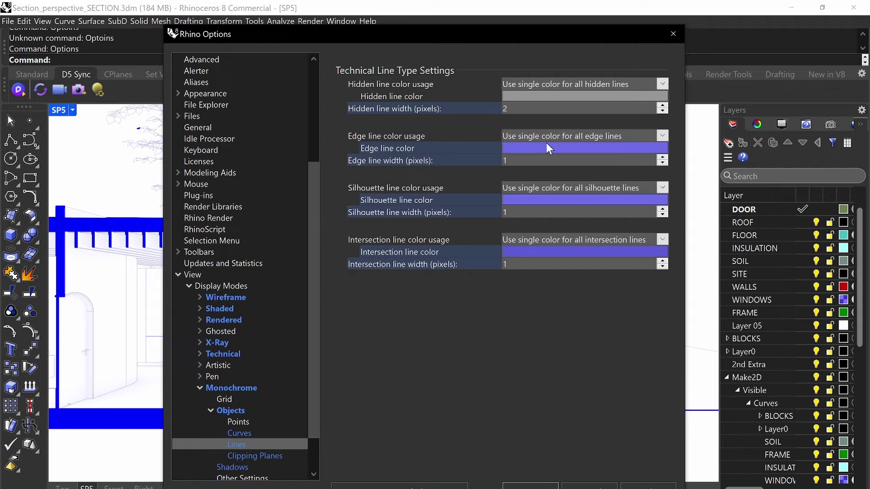
# Mark the single-colour line settings, view the Clipping Planes page, then return to Lines
pyautogui.hotkey('ctrl', 'alt', 'g')
pyautogui.moveTo(521, 136)
pyautogui.mouseDown()
pyautogui.moveTo(485, 136)
pyautogui.moveTo(507, 277)
pyautogui.mouseUp()
pyautogui.press('Escape')
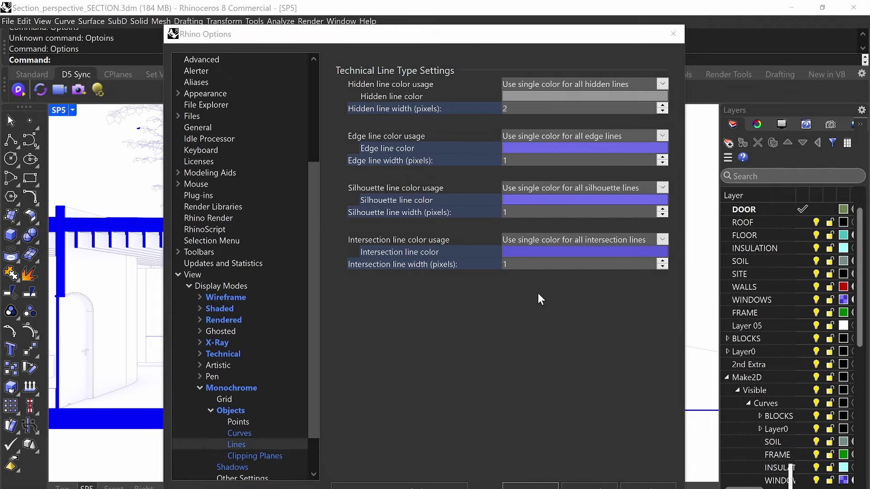
pyautogui.click(255, 457)
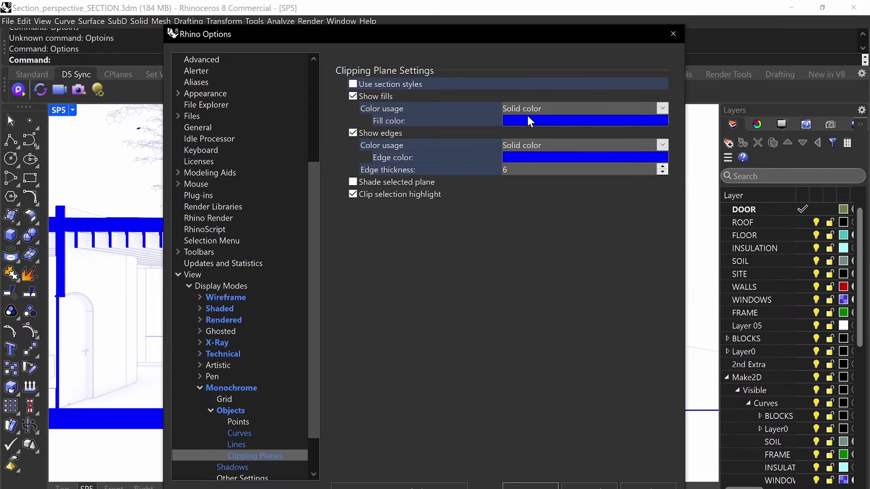
pyautogui.click(237, 444)
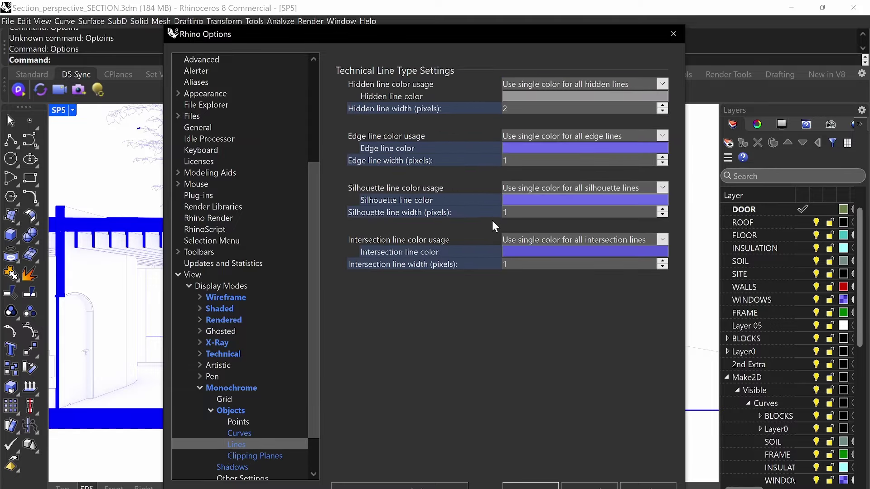